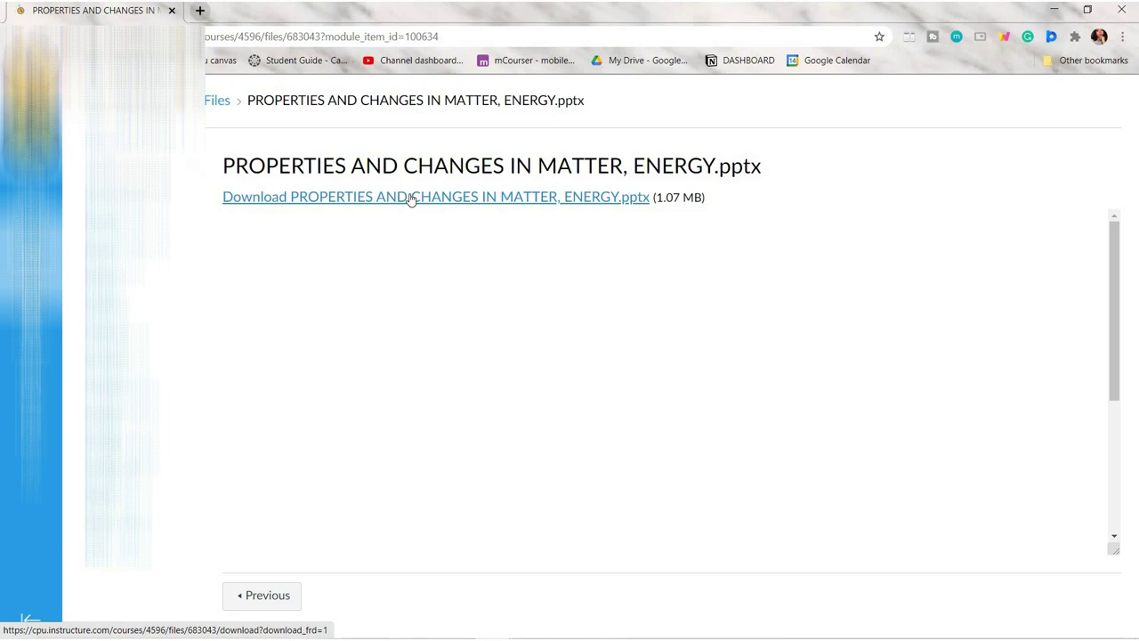
# - Download the PROPERTIES AND CHANGES IN MATTER, ENERGY.pptx file from the course page and switch to OneNote
pyautogui.click(411, 199)
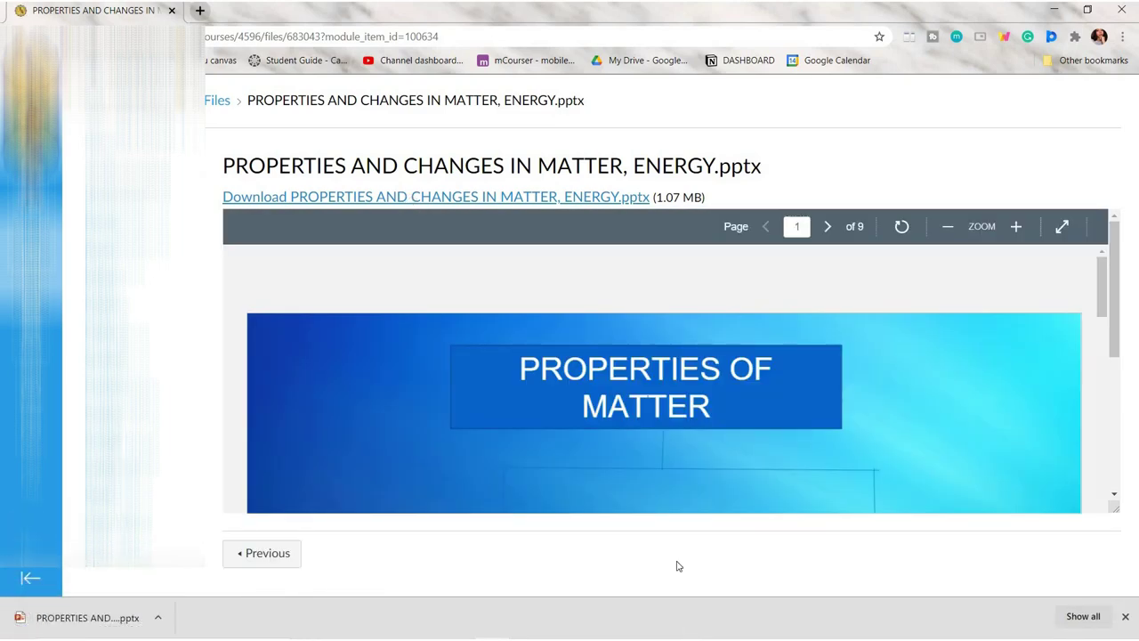
pyautogui.moveTo(549, 632)
pyautogui.click(603, 625)
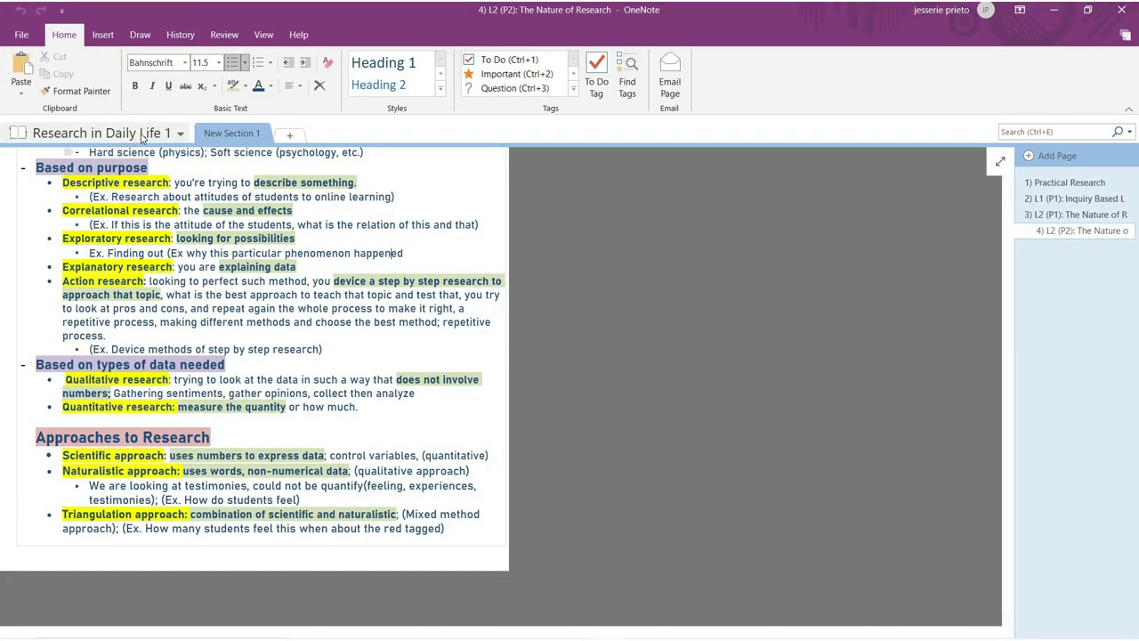
# - Open the Gen. Chem notebook and add a new page at the end of its section
pyautogui.click(143, 134)
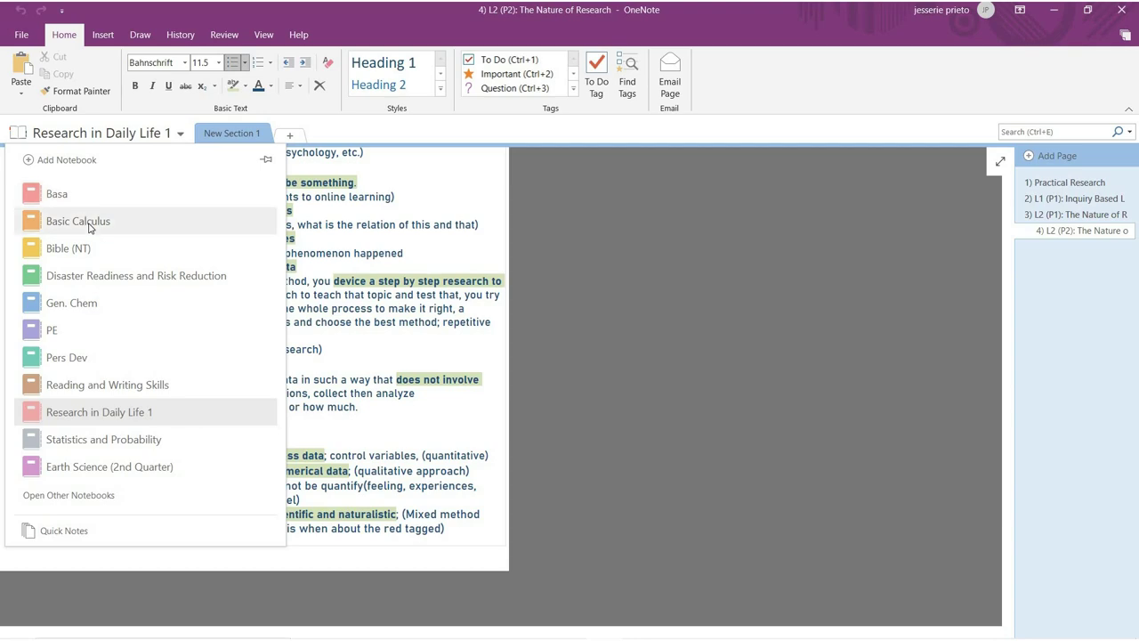
pyautogui.click(92, 306)
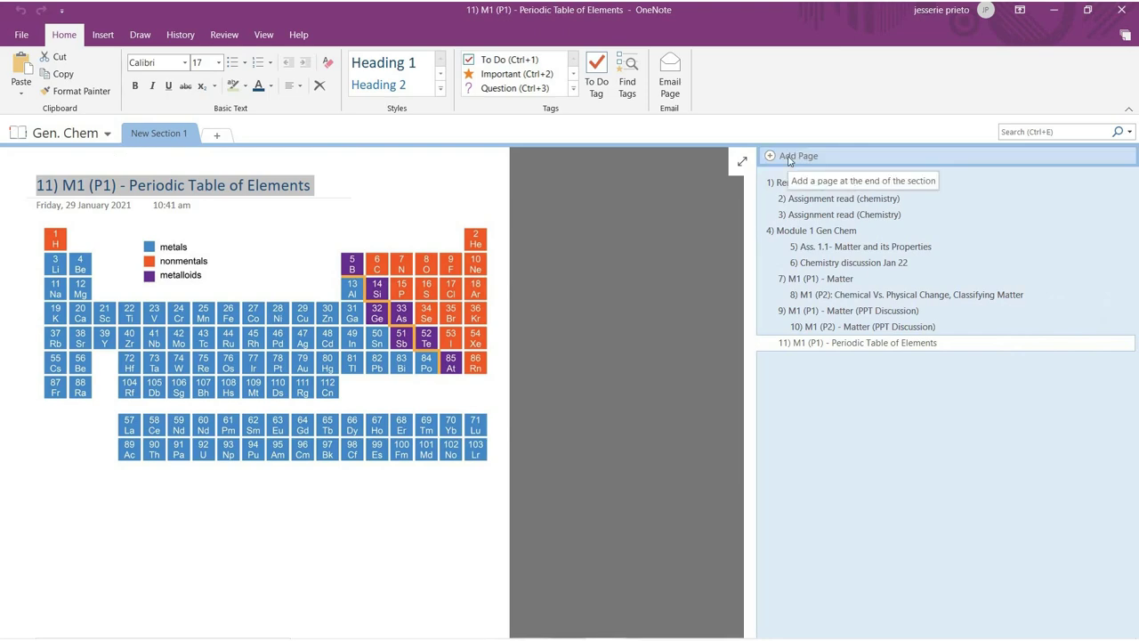
pyautogui.click(789, 158)
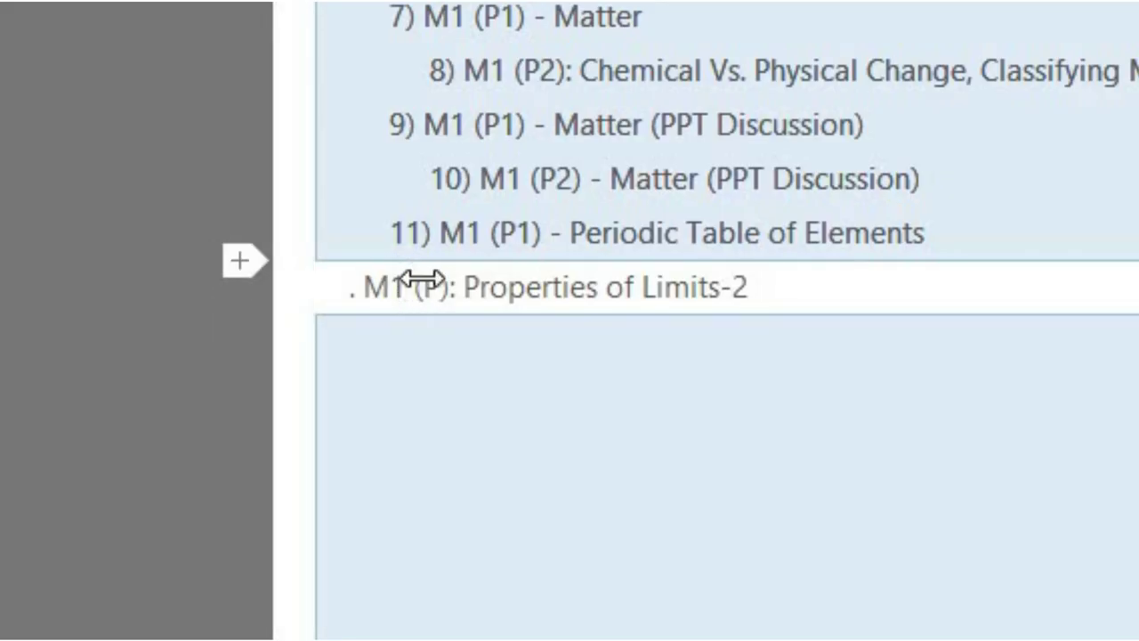
pyautogui.click(796, 357)
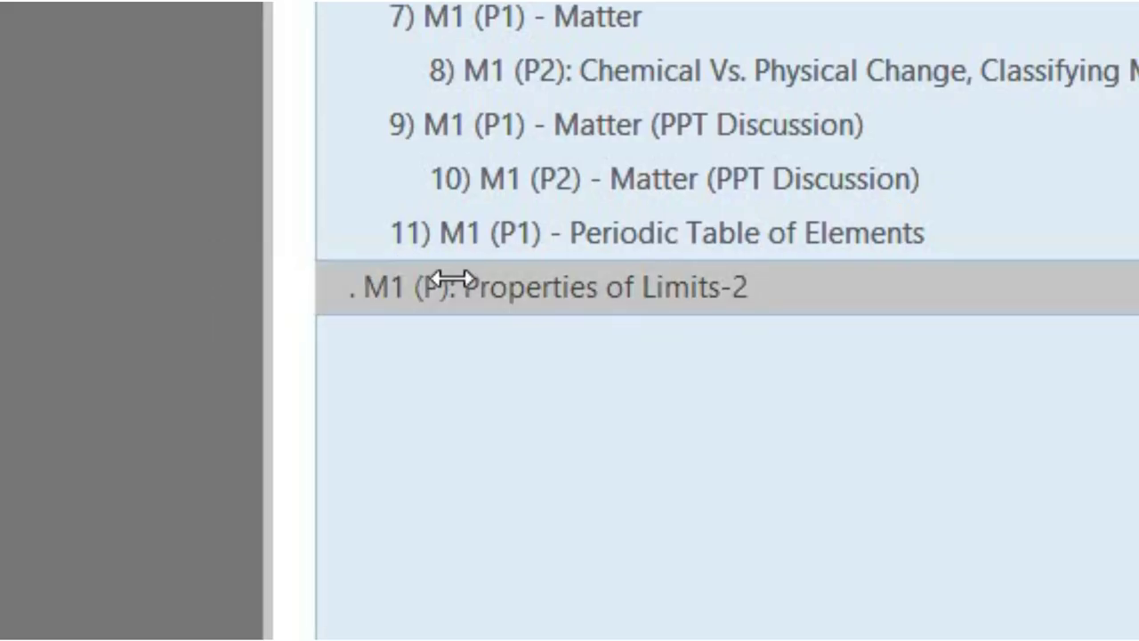
pyautogui.moveTo(452, 278); pyautogui.dragTo(543, 289)
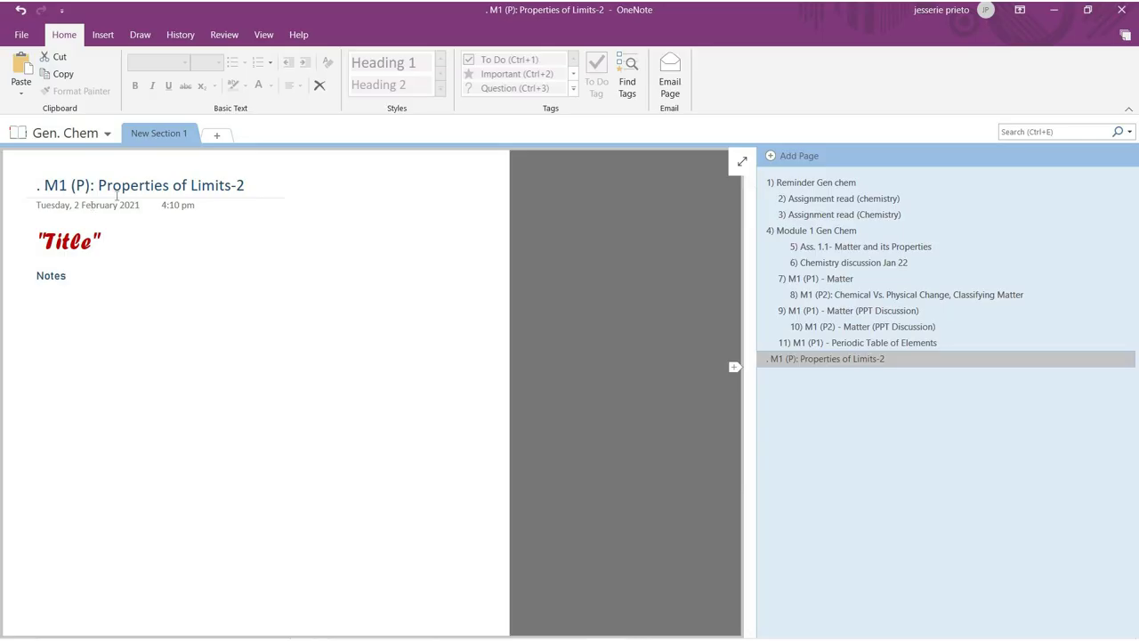
# - Replace the new page's template title with "12) M1 L2"
pyautogui.moveTo(246, 185); pyautogui.dragTo(21, 193)
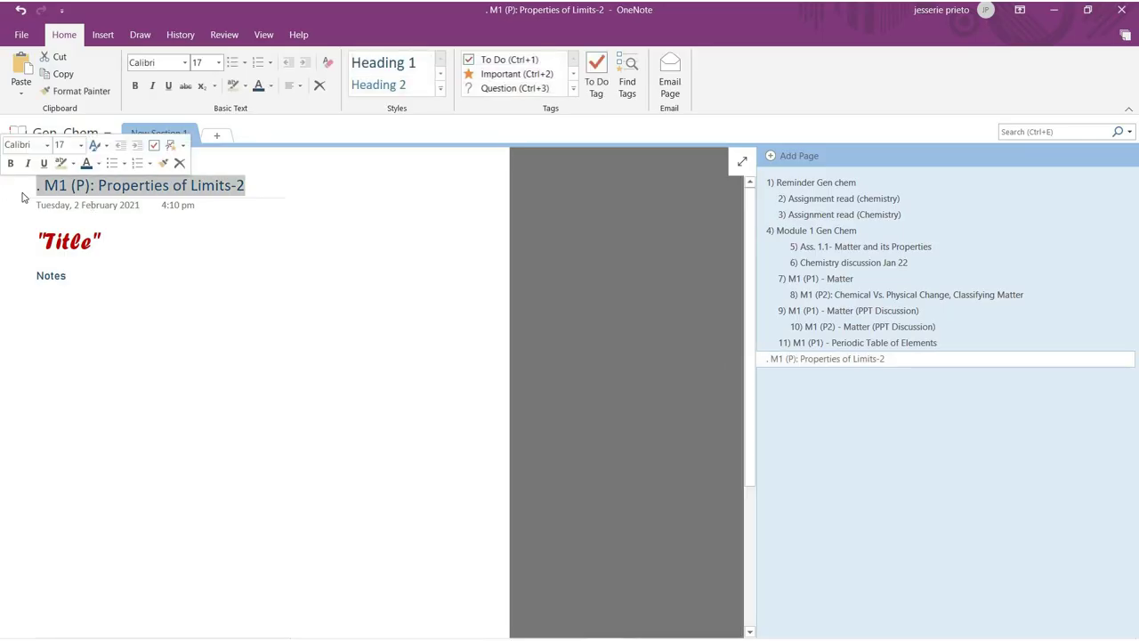
pyautogui.press('Delete')
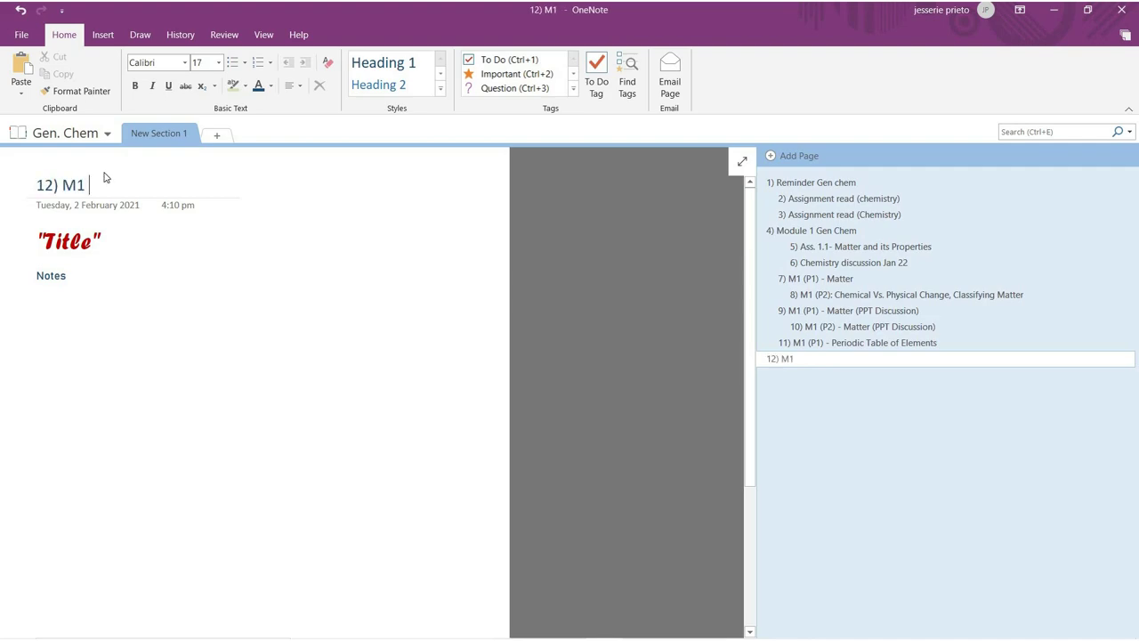
pyautogui.write('L2')
# - Insert "L1" after "M1" in the title of page 7 so it reads "7) M1 L1 (P1) - Matter"
pyautogui.click(809, 277)
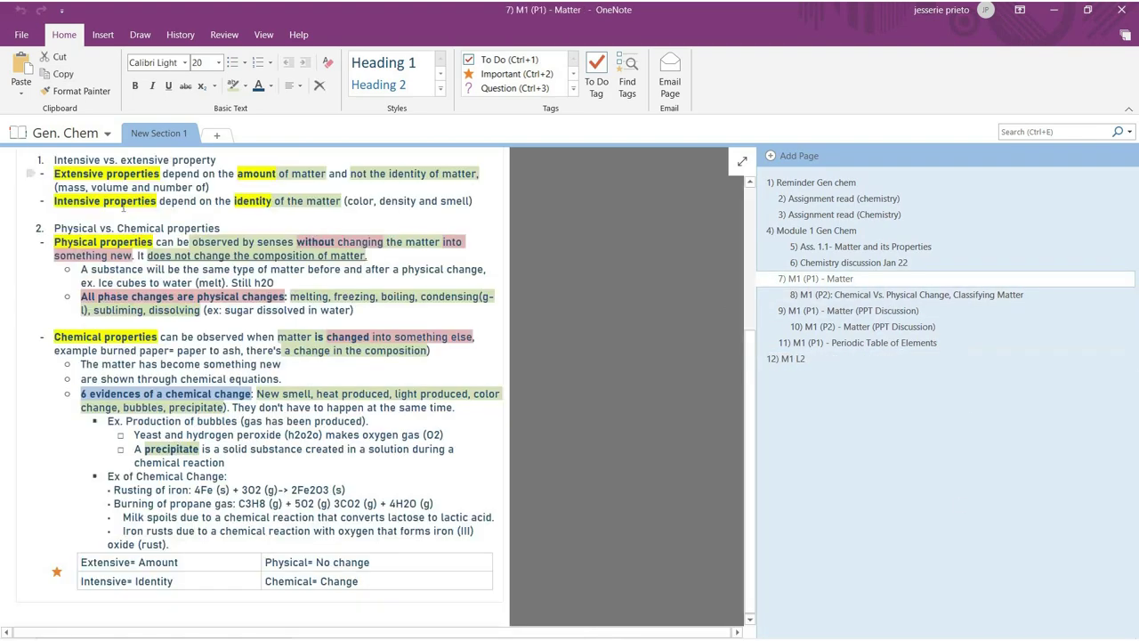
pyautogui.scroll(5, 122, 207)
pyautogui.click(78, 187)
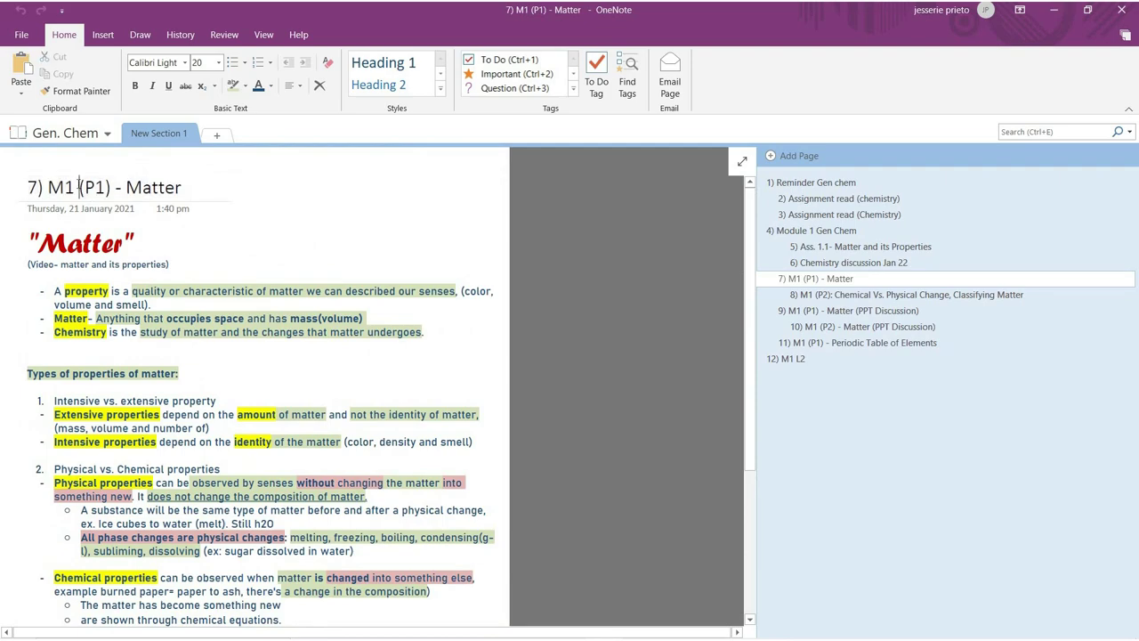
pyautogui.write('L1')
# - Extend the title of page 12 so it reads "12) M1 L2 (P1) -"
pyautogui.click(786, 358)
pyautogui.click(129, 184)
pyautogui.write('(P1')
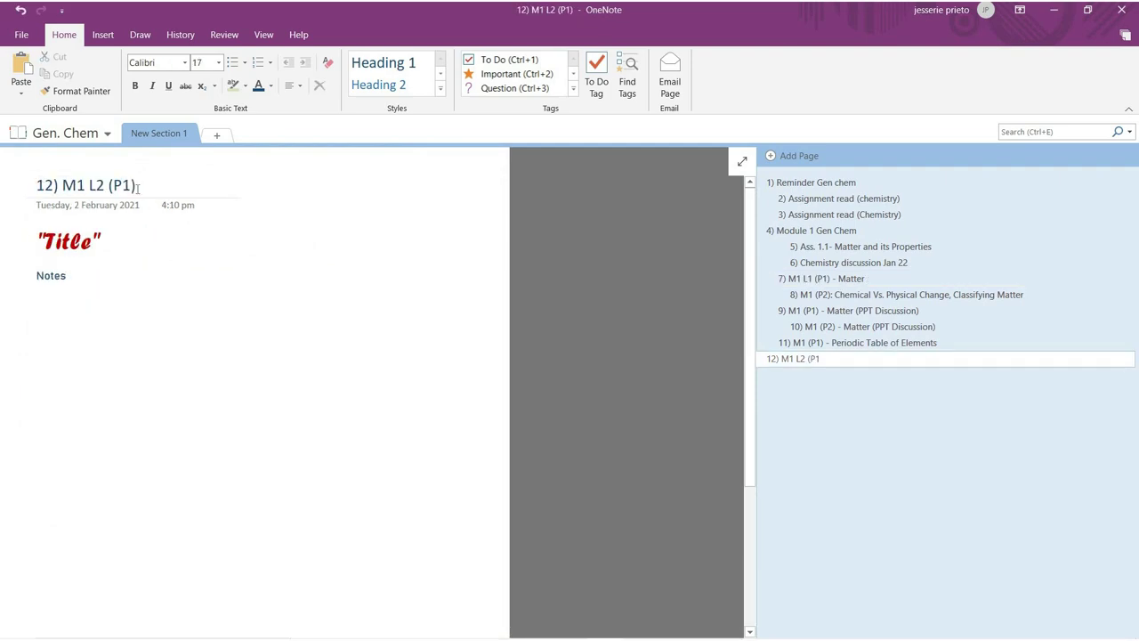
pyautogui.write('-')
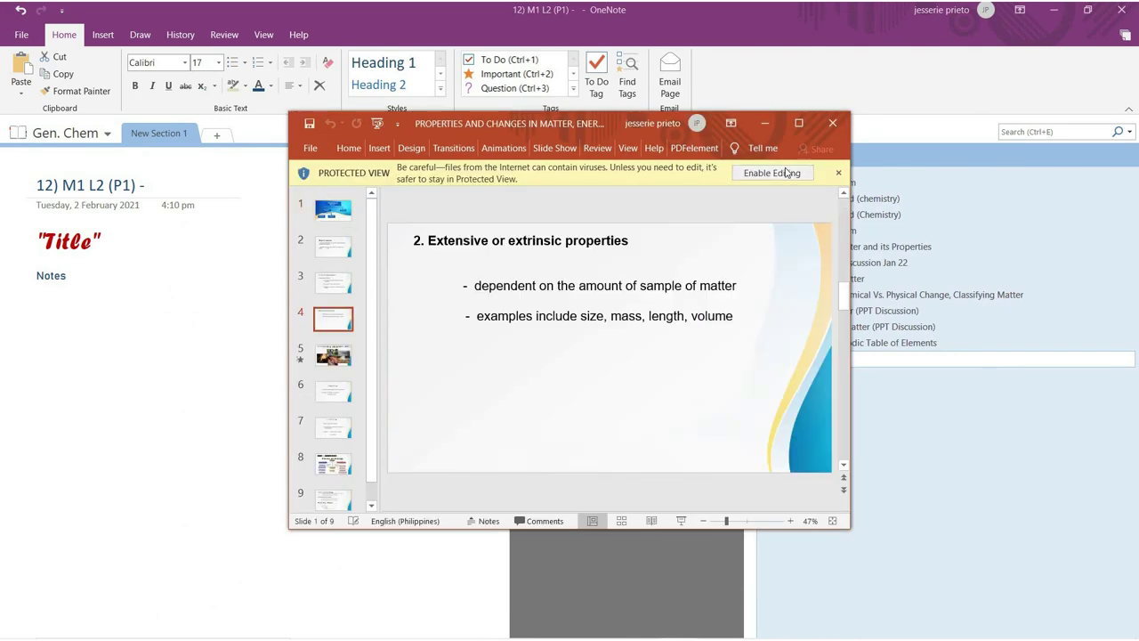
# - Enable editing of the downloaded presentation and arrange it side by side with the OneNote window
pyautogui.click(770, 173)
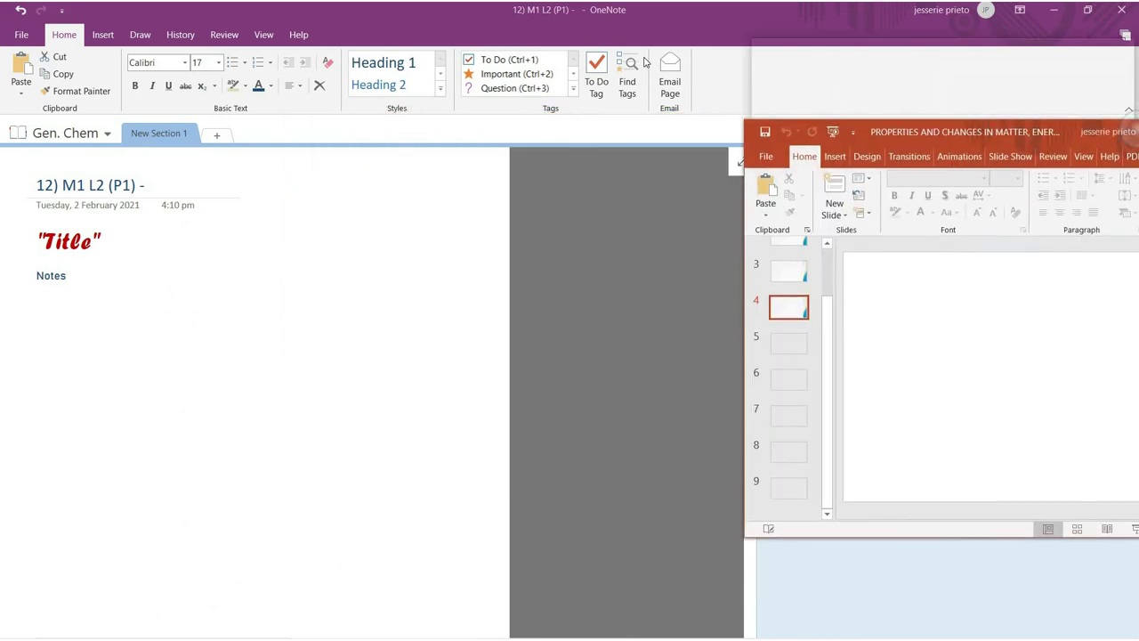
pyautogui.press('super+Right')
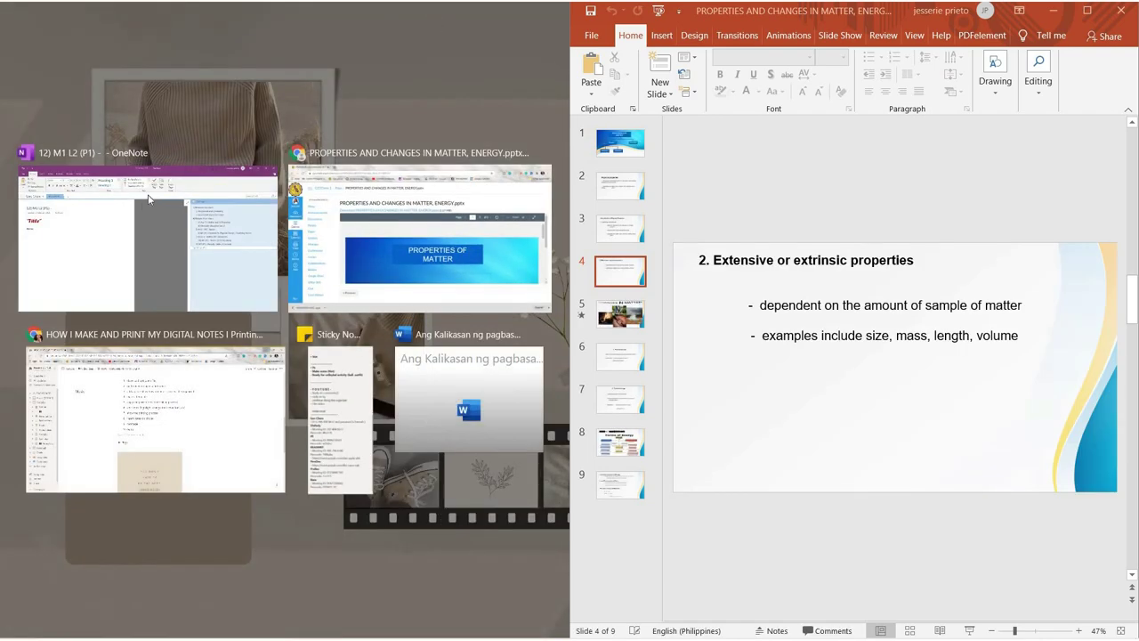
pyautogui.click(148, 198)
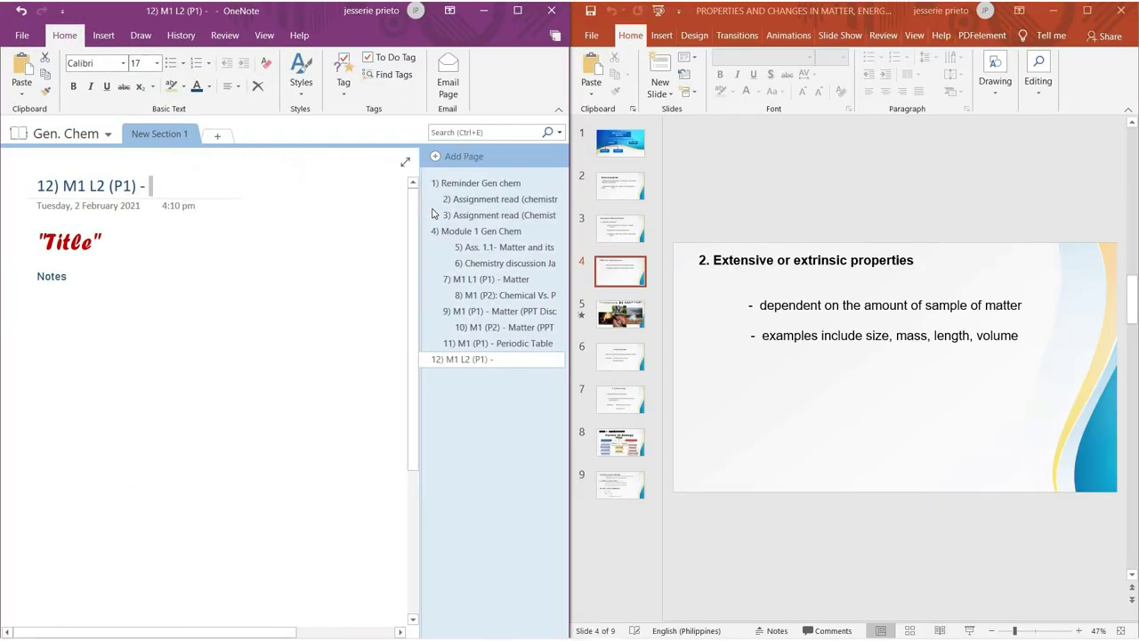
# - Copy the heading "PROPERTIES OF MATTER" from slide 1 into the note's page title, on the same line after "12) M1 L2 (P1) -"
pyautogui.click(621, 142)
pyautogui.tripleClick(886, 282)
pyautogui.hotkey('ctrl', 'c')
pyautogui.moveTo(886, 281); pyautogui.dragTo(68, 218)
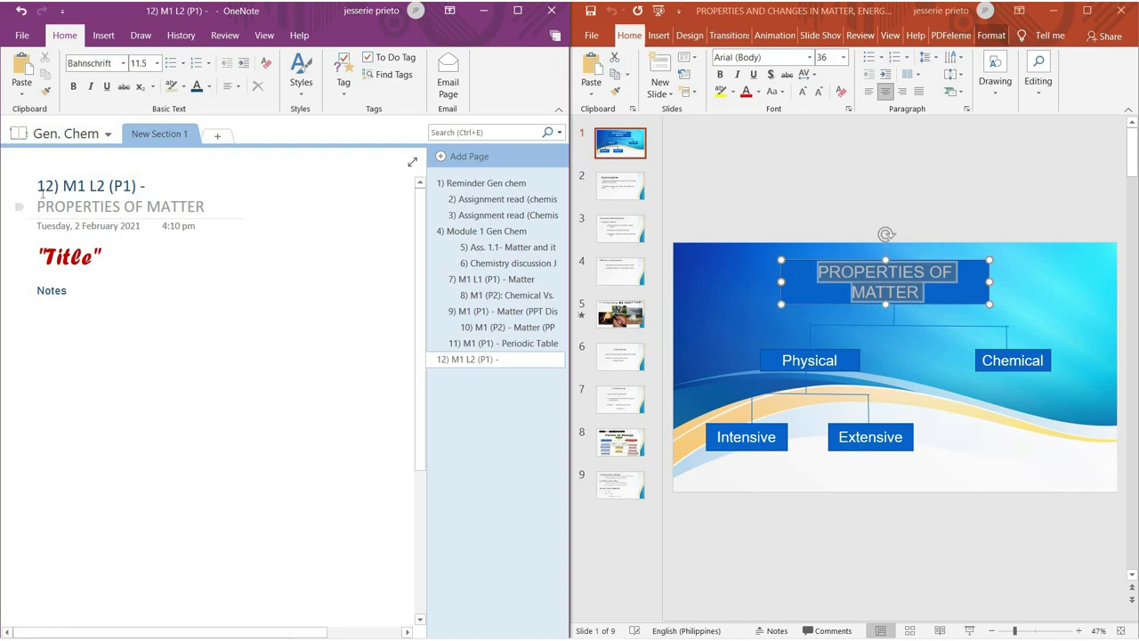
pyautogui.press('BackSpace')
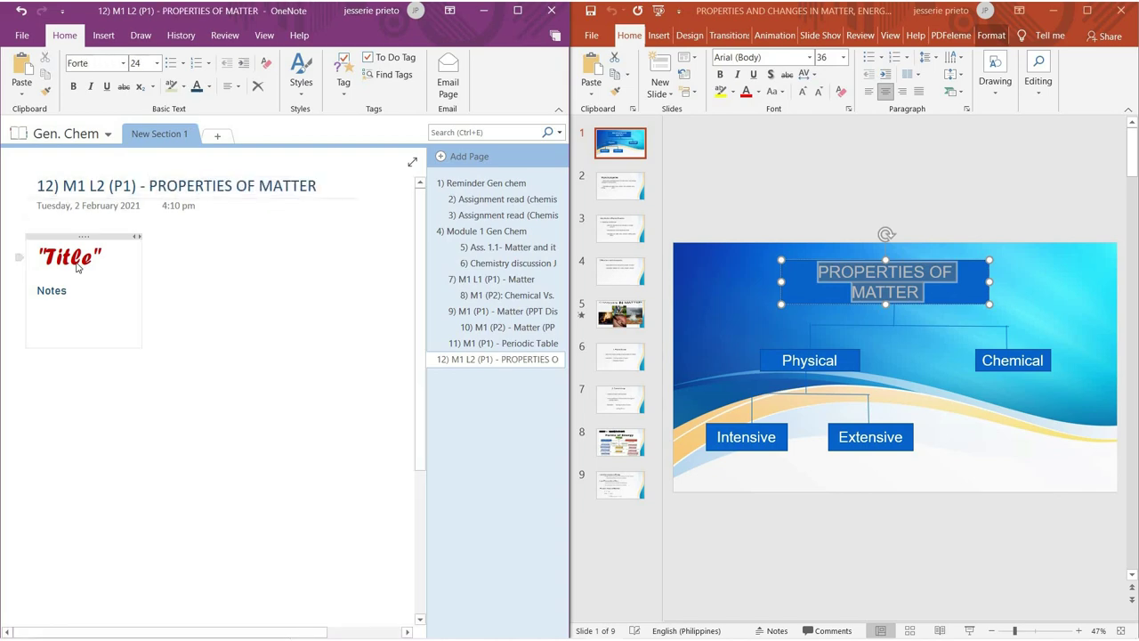
# - Replace the red "Title" placeholder with "PROPERTIES OF MATTER" pasted as text only, and maximize the OneNote window
pyautogui.doubleClick(71, 256)
pyautogui.hotkey('ctrl', 'v')
pyautogui.press('ctrl')
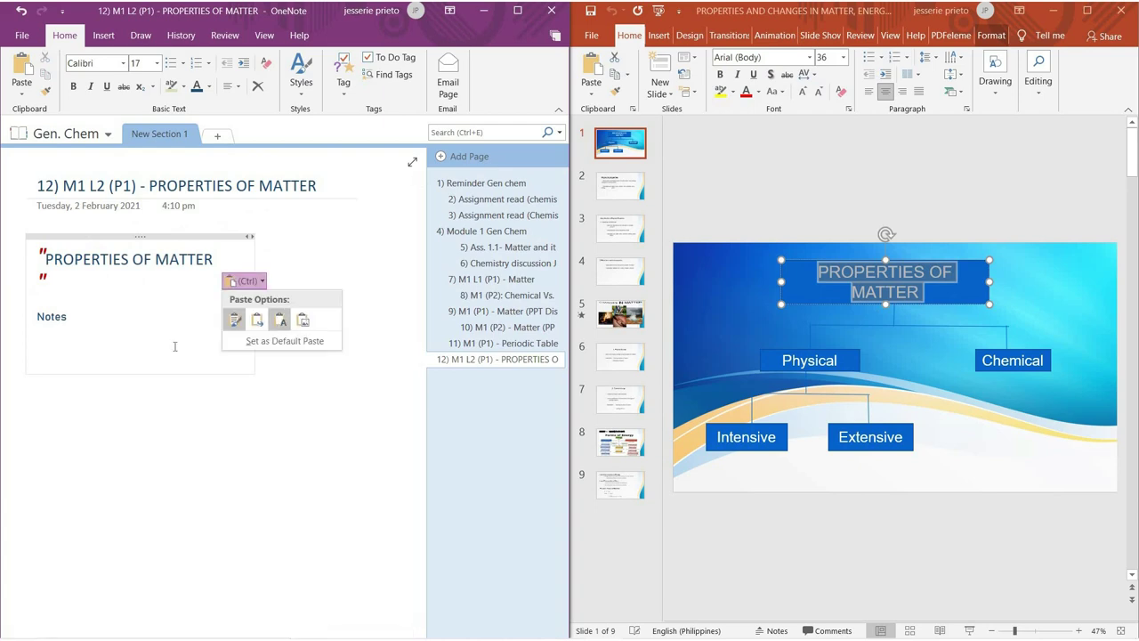
pyautogui.click(280, 320)
pyautogui.press('super+Up')
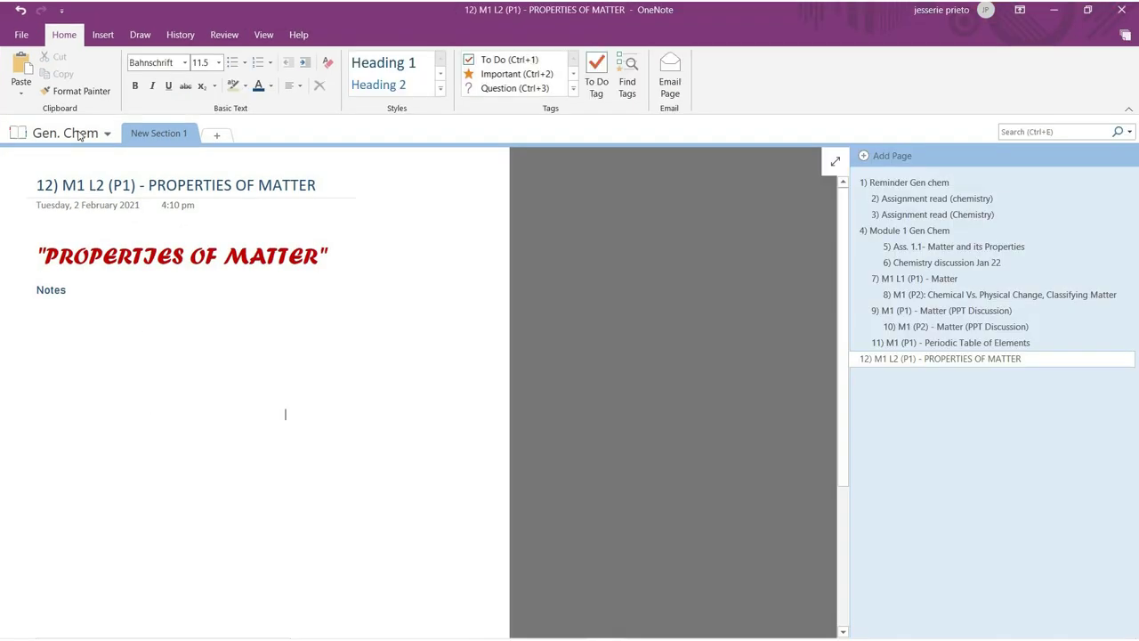
# - Look at the notes in the Basic Calculus notebook and return to the Gen. Chem notebook
pyautogui.click(105, 134)
pyautogui.click(96, 220)
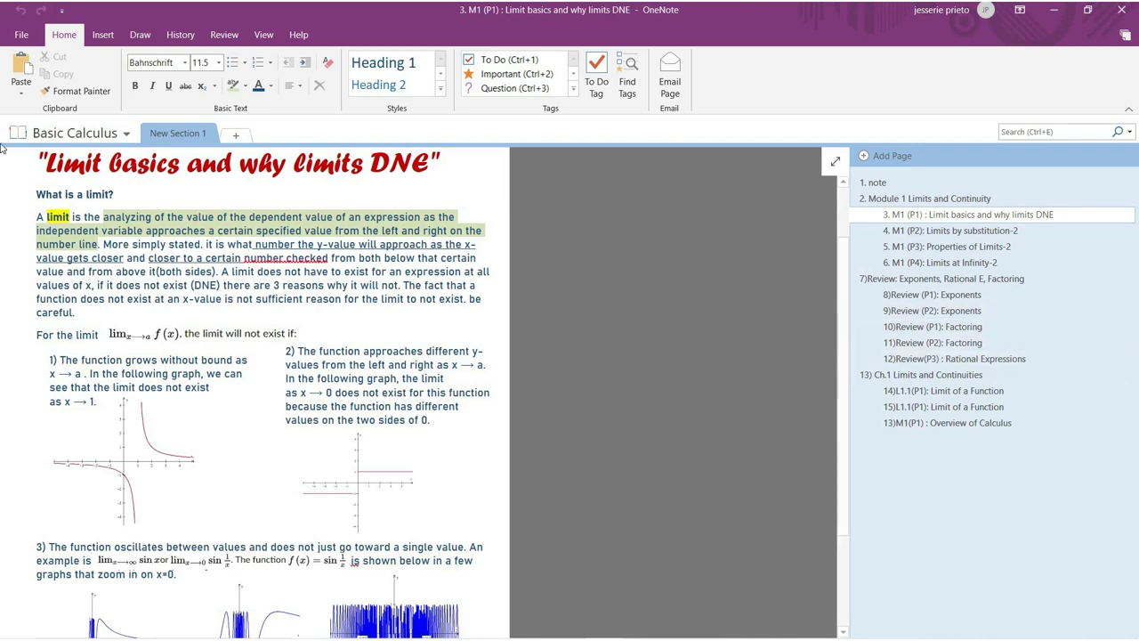
pyautogui.click(75, 133)
pyautogui.click(81, 303)
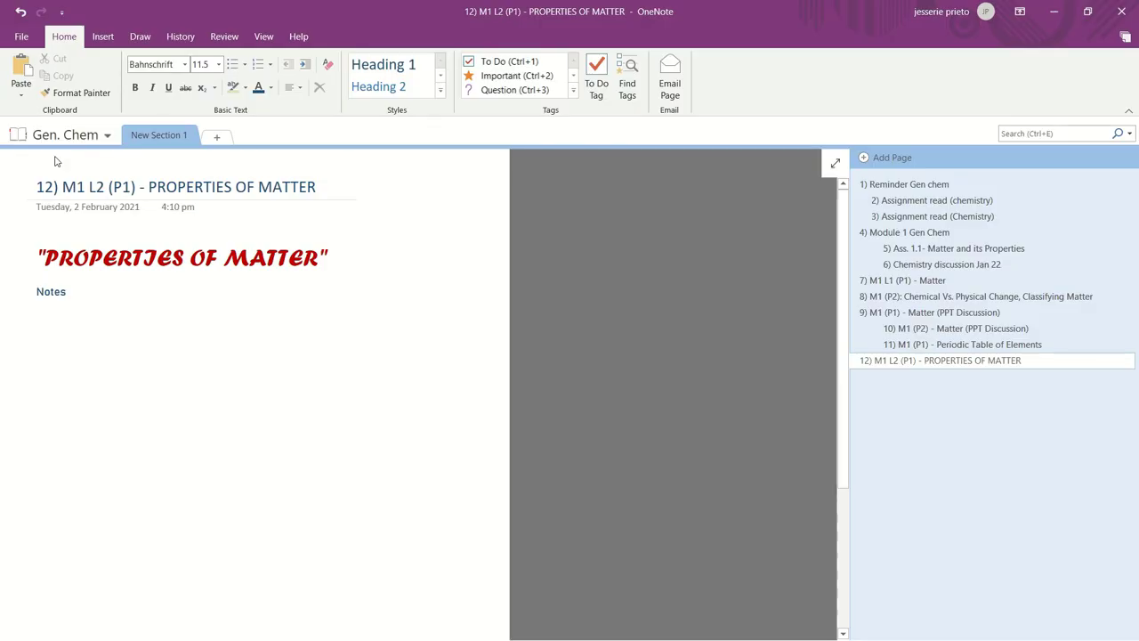
# - Create a notebook named Random in the OneNote Notebooks folder and add a second page to it
pyautogui.click(64, 141)
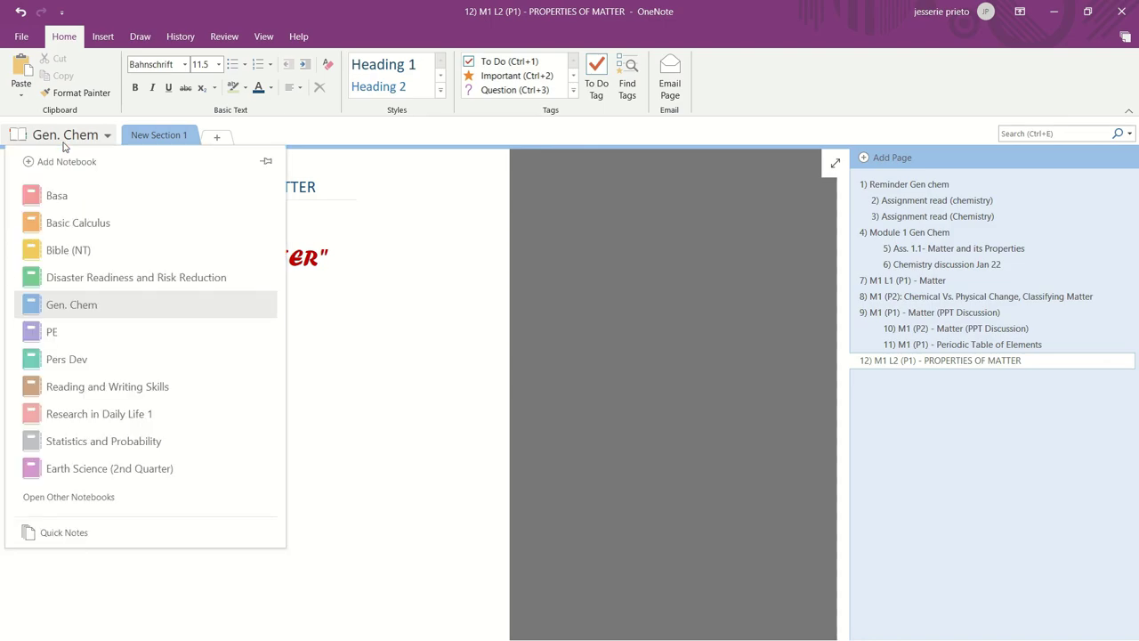
pyautogui.click(64, 159)
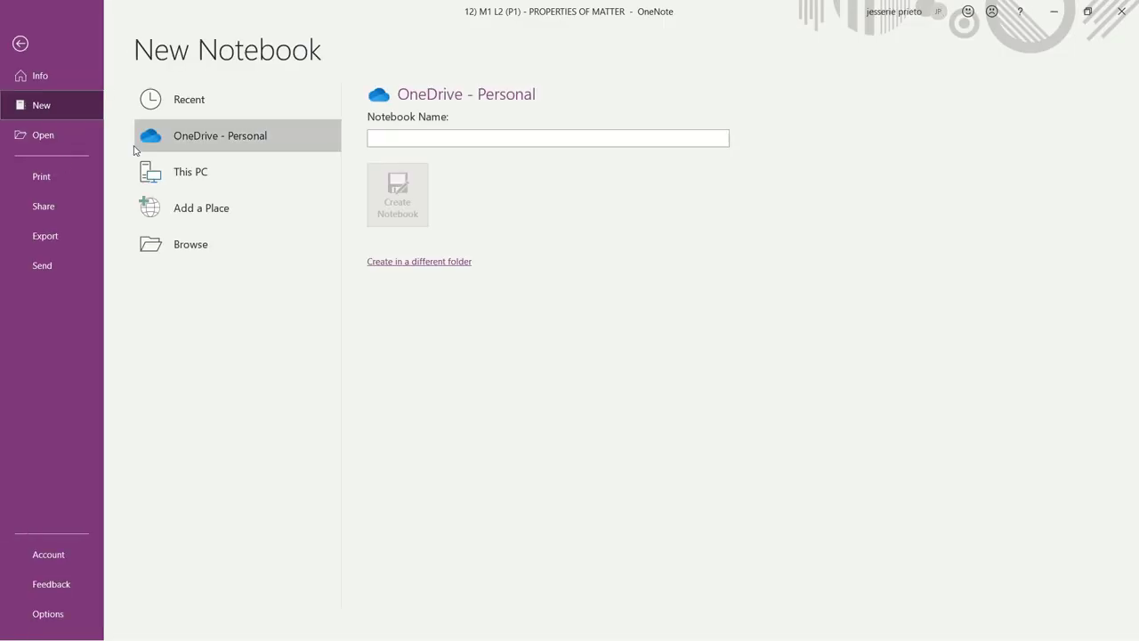
pyautogui.click(210, 183)
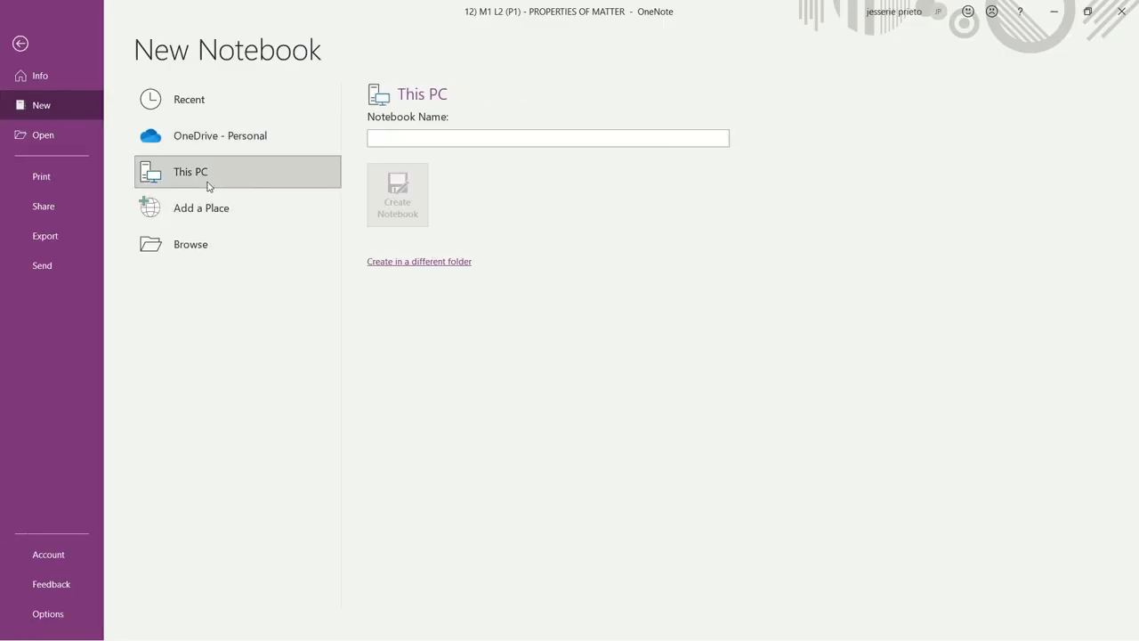
pyautogui.click(199, 245)
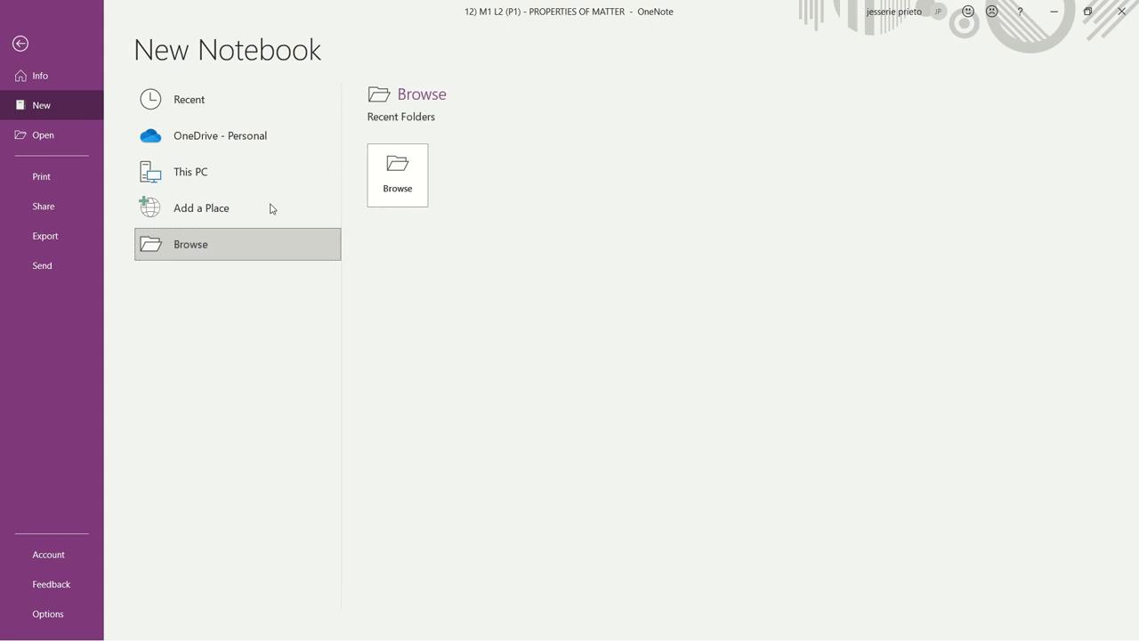
pyautogui.click(397, 182)
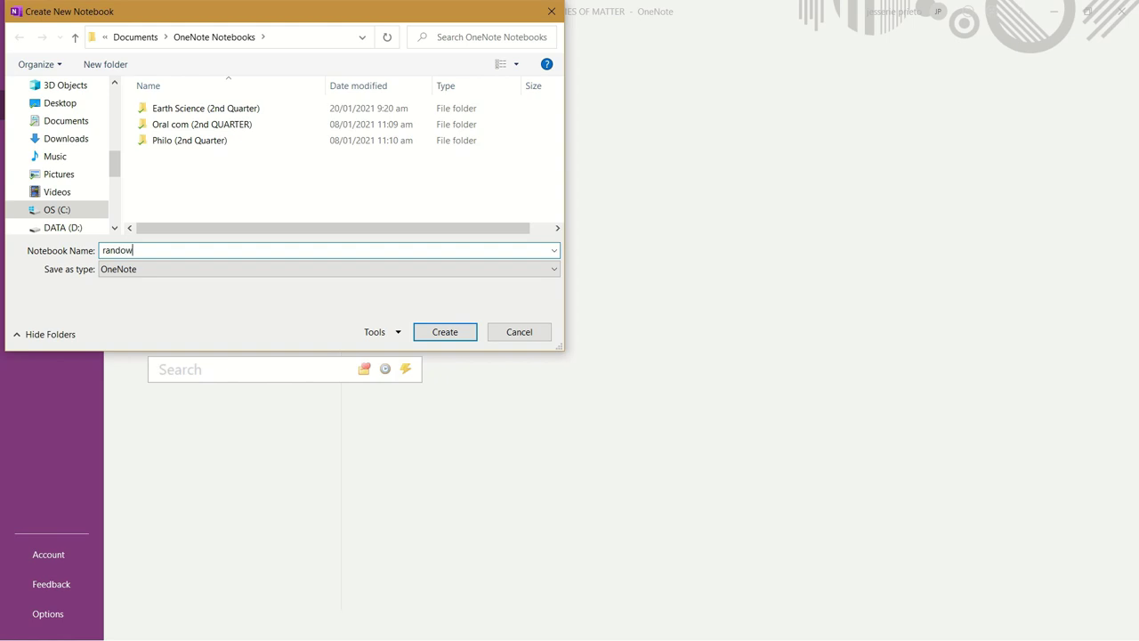
pyautogui.click(445, 331)
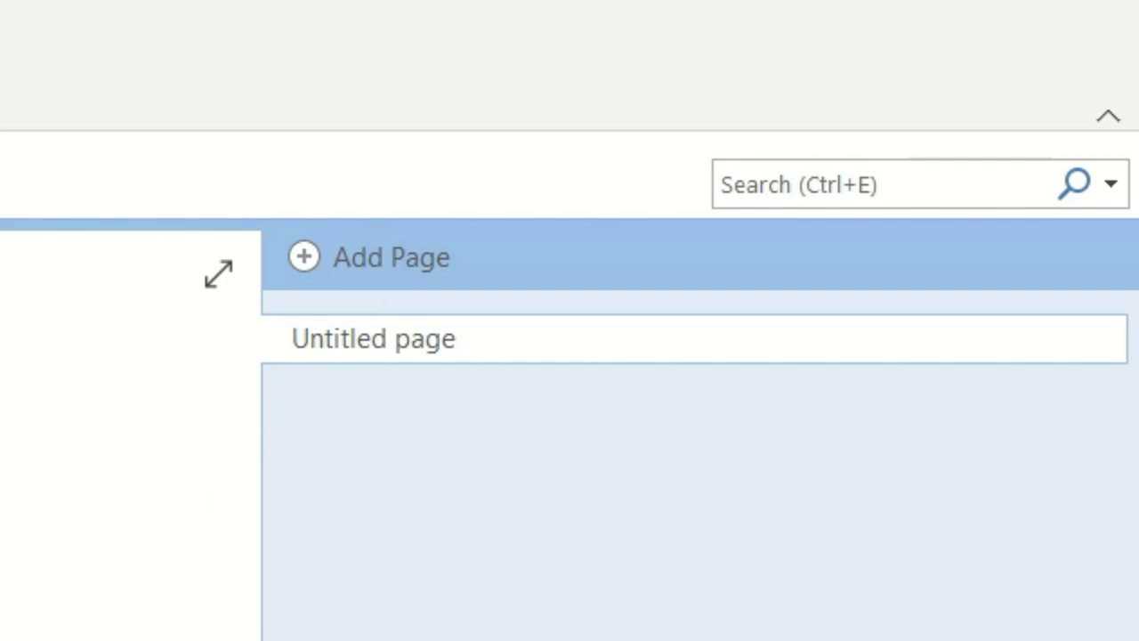
pyautogui.click(377, 251)
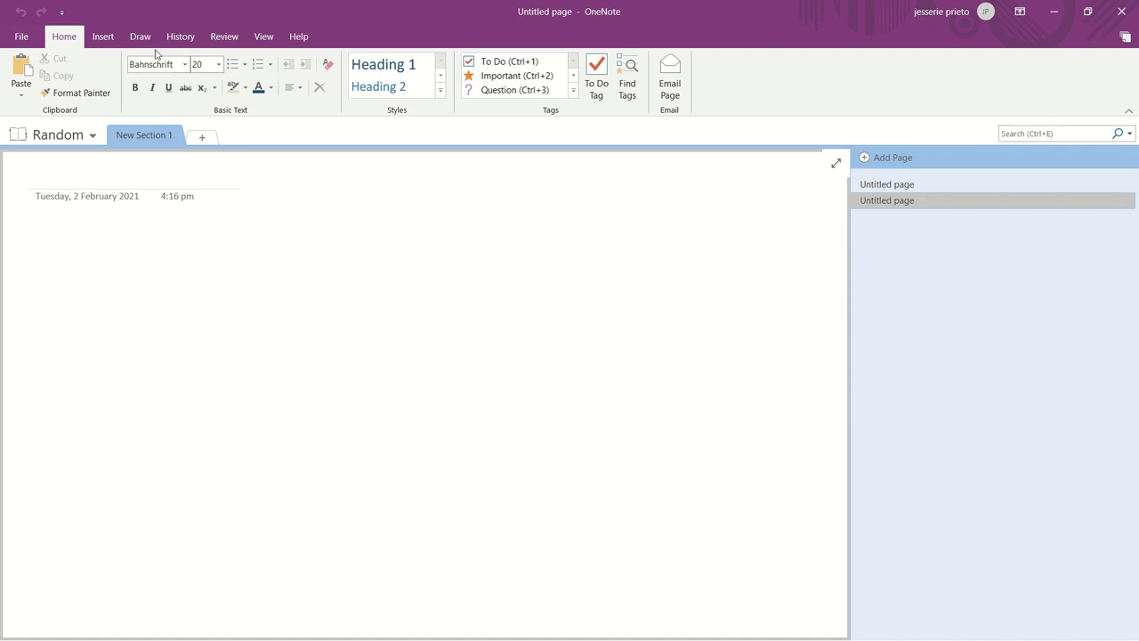
# - Set the new untitled page's paper size to B5
pyautogui.click(258, 40)
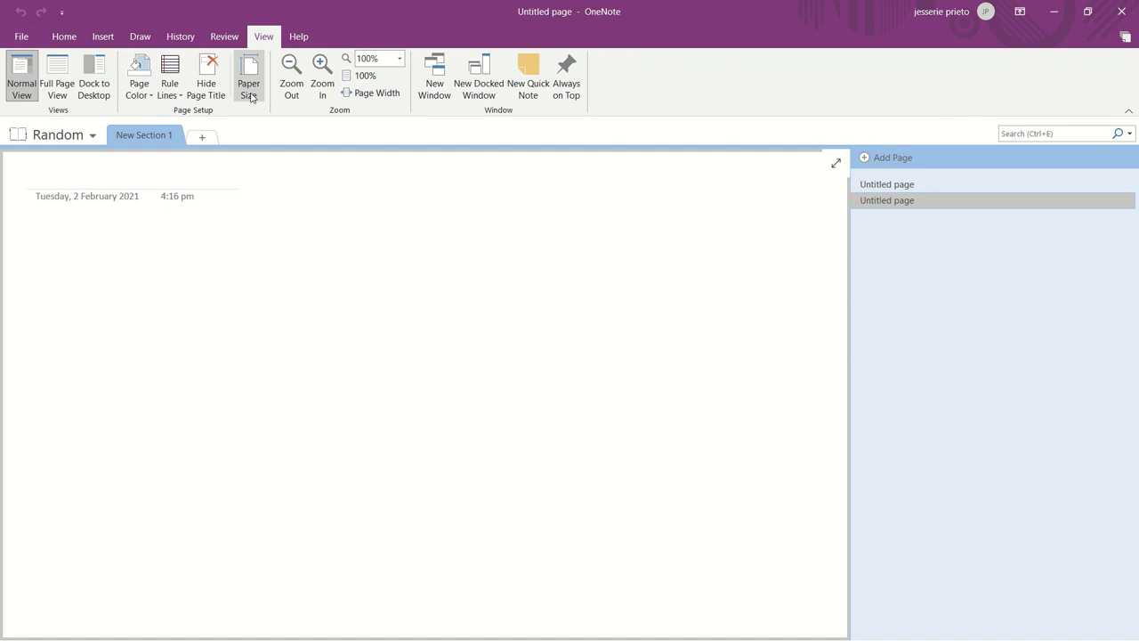
pyautogui.click(250, 97)
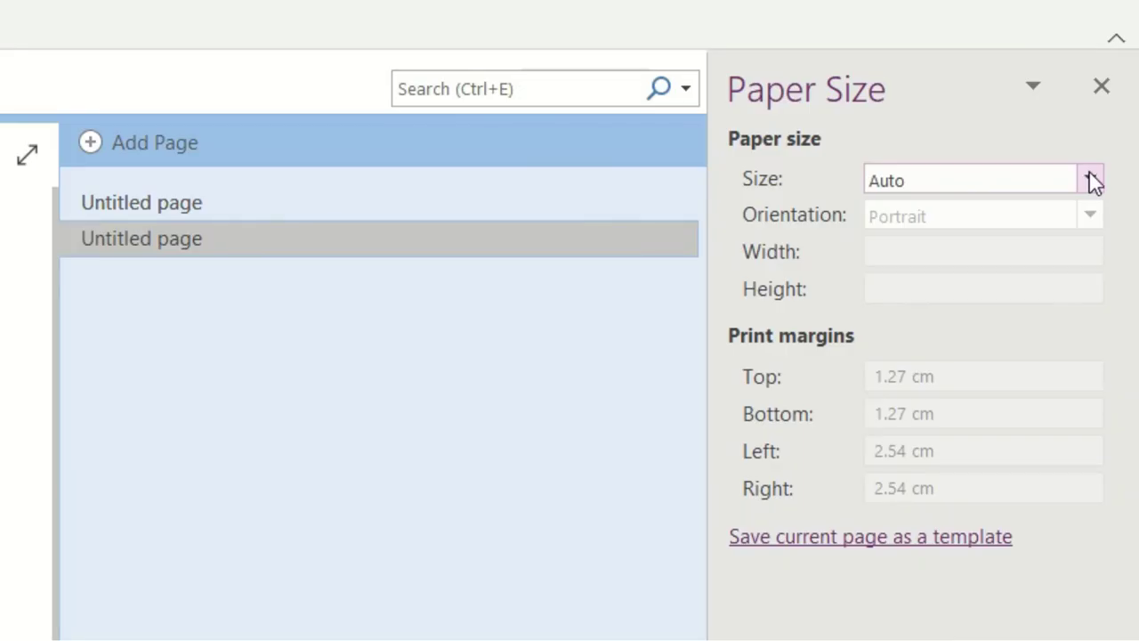
pyautogui.click(1091, 180)
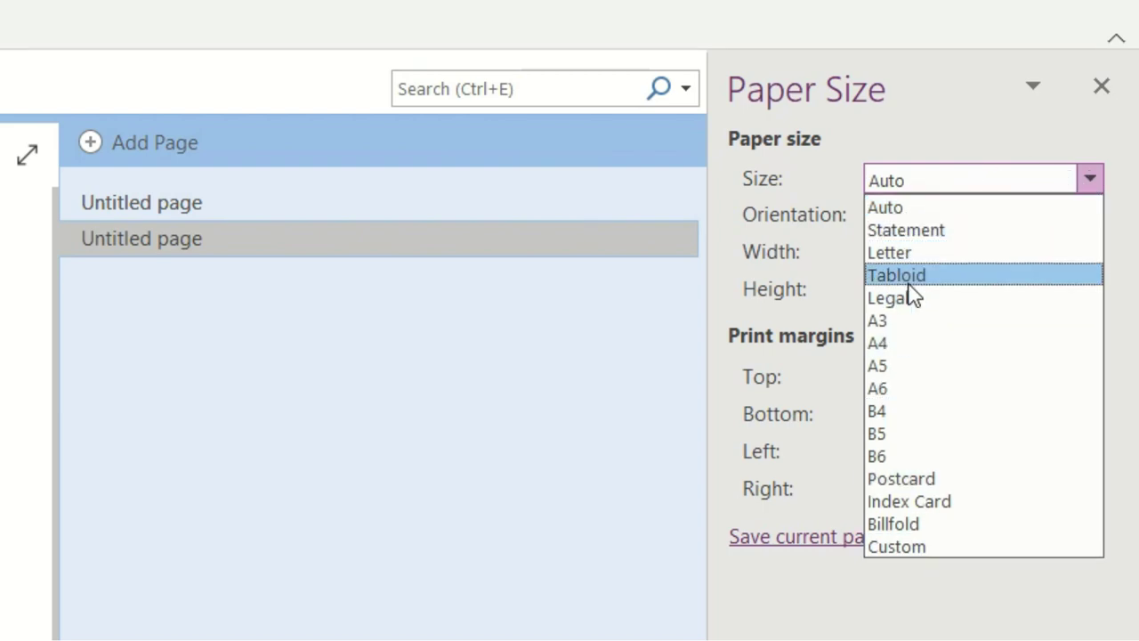
pyautogui.click(916, 547)
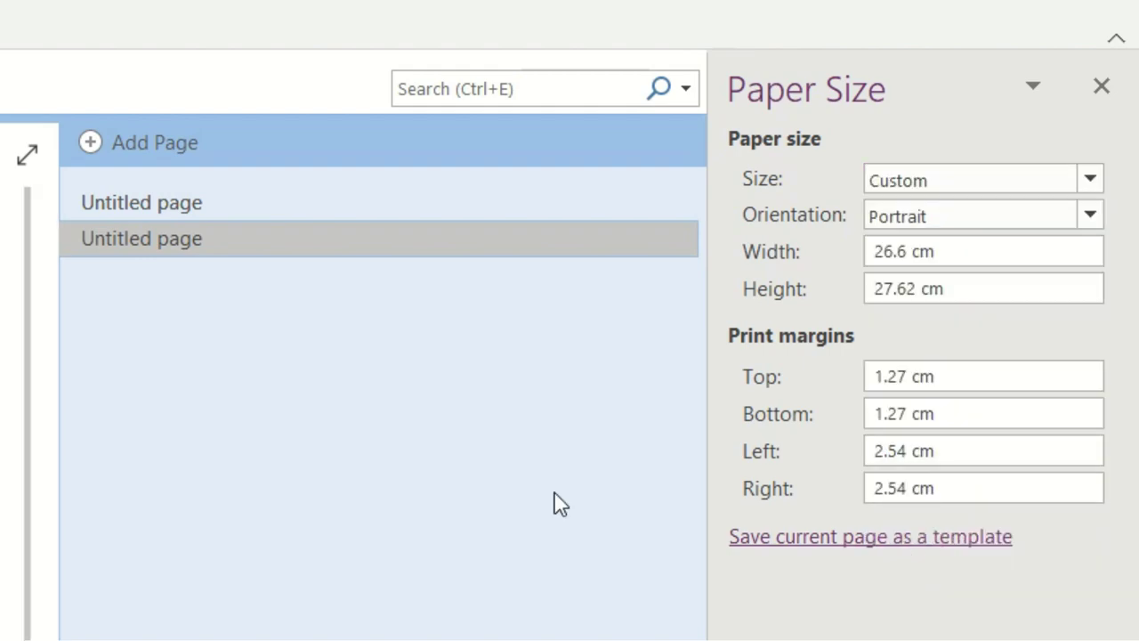
pyautogui.click(1089, 180)
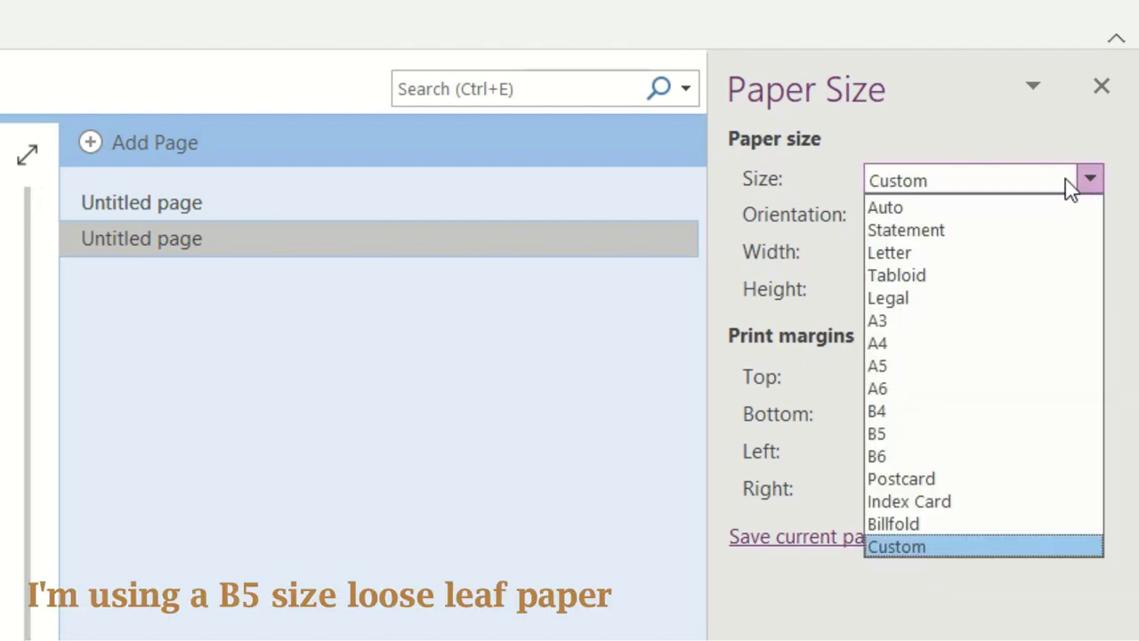
pyautogui.click(907, 434)
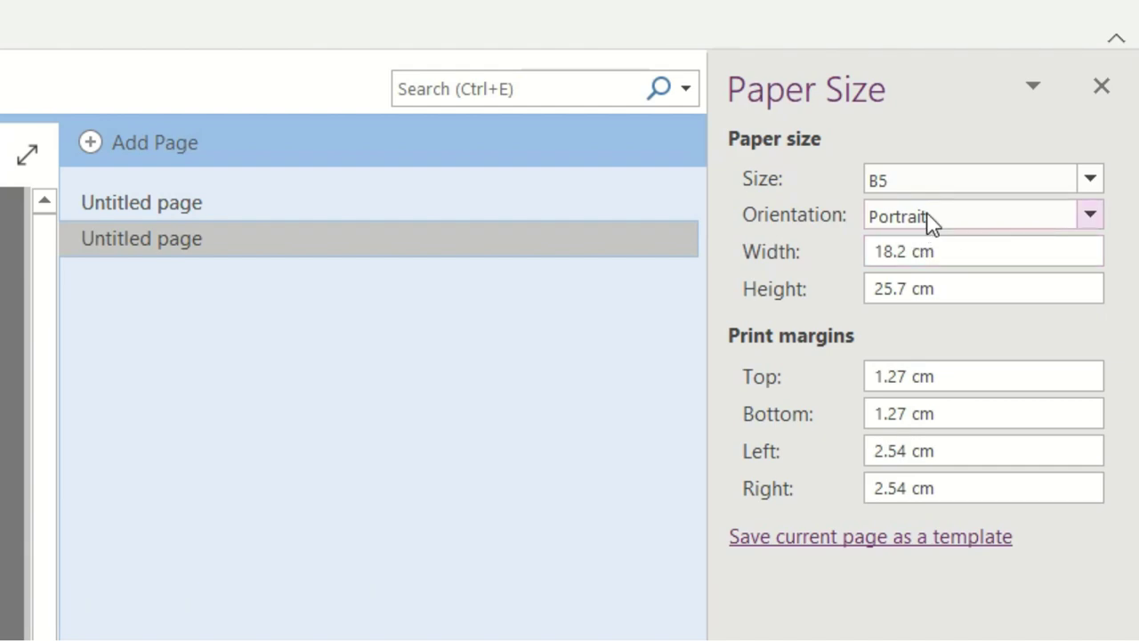
# - Set the page's print margins to 1 cm top, 0 cm bottom, 1.3 cm left and 1.3 cm right
pyautogui.click(1090, 216)
pyautogui.click(1090, 216)
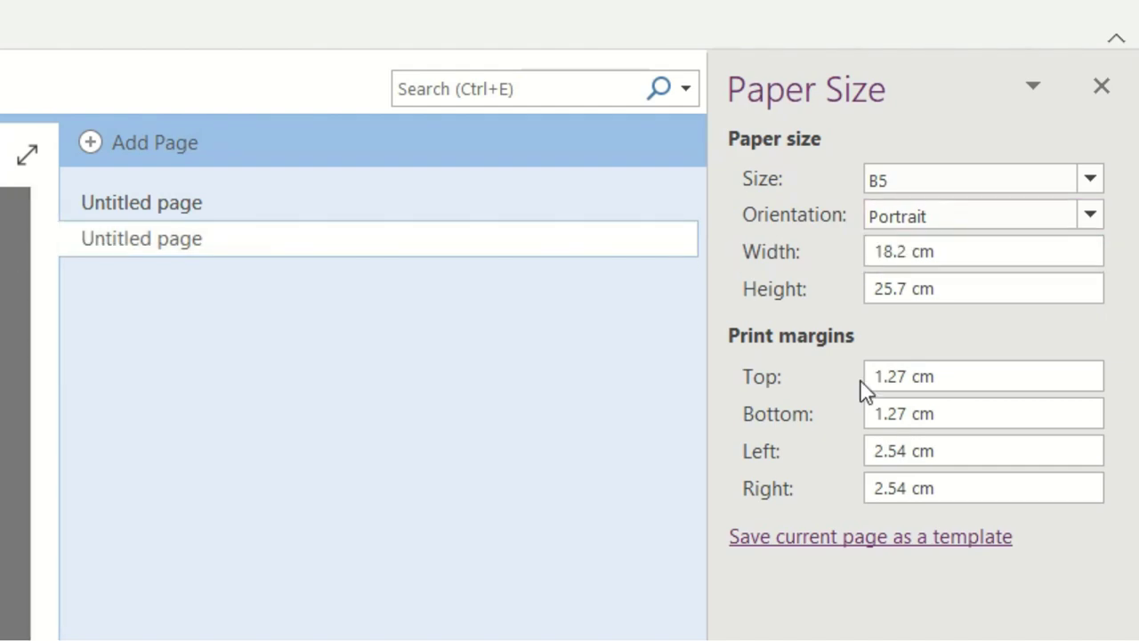
pyautogui.doubleClick(912, 376)
pyautogui.write('1')
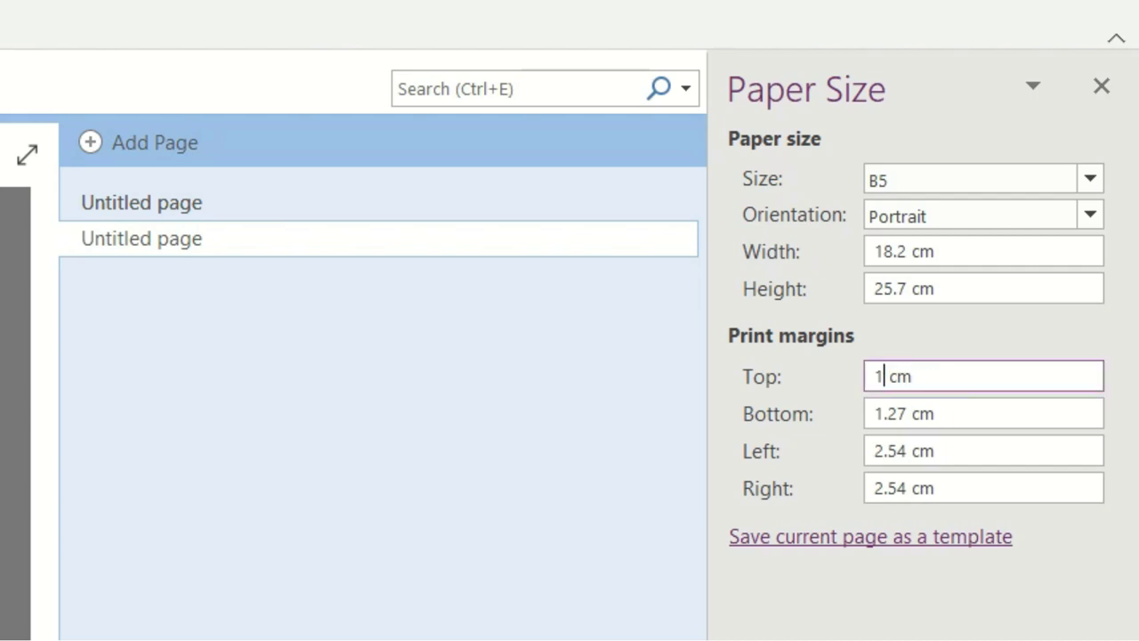
pyautogui.click(901, 414)
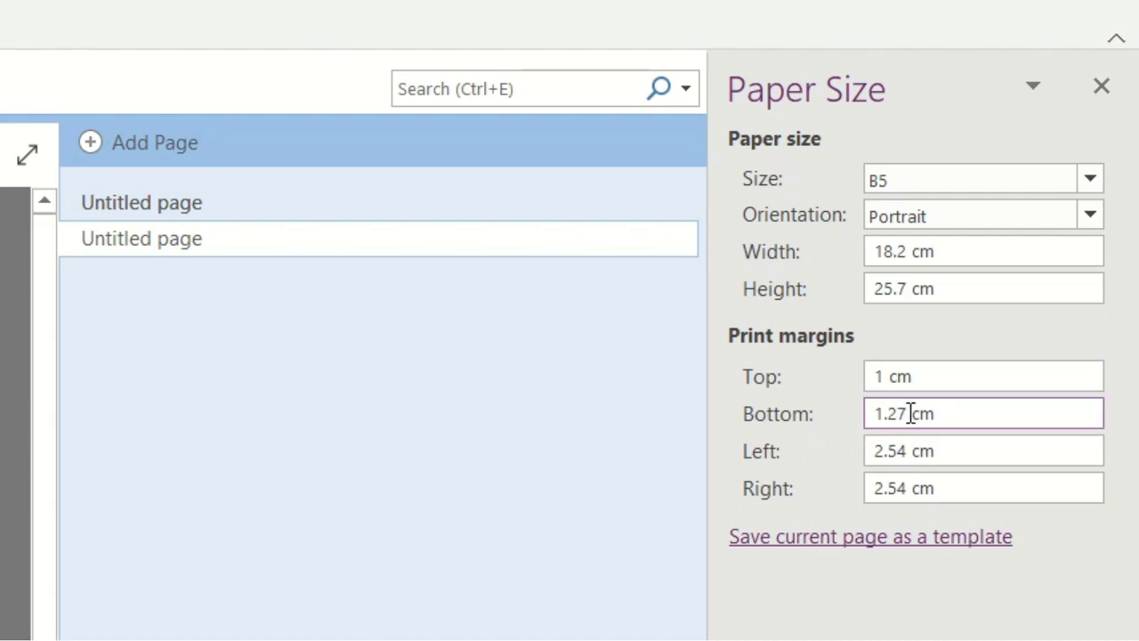
pyautogui.moveTo(911, 413); pyautogui.dragTo(855, 404)
pyautogui.write('0')
pyautogui.press('Tab')
pyautogui.write('1.3')
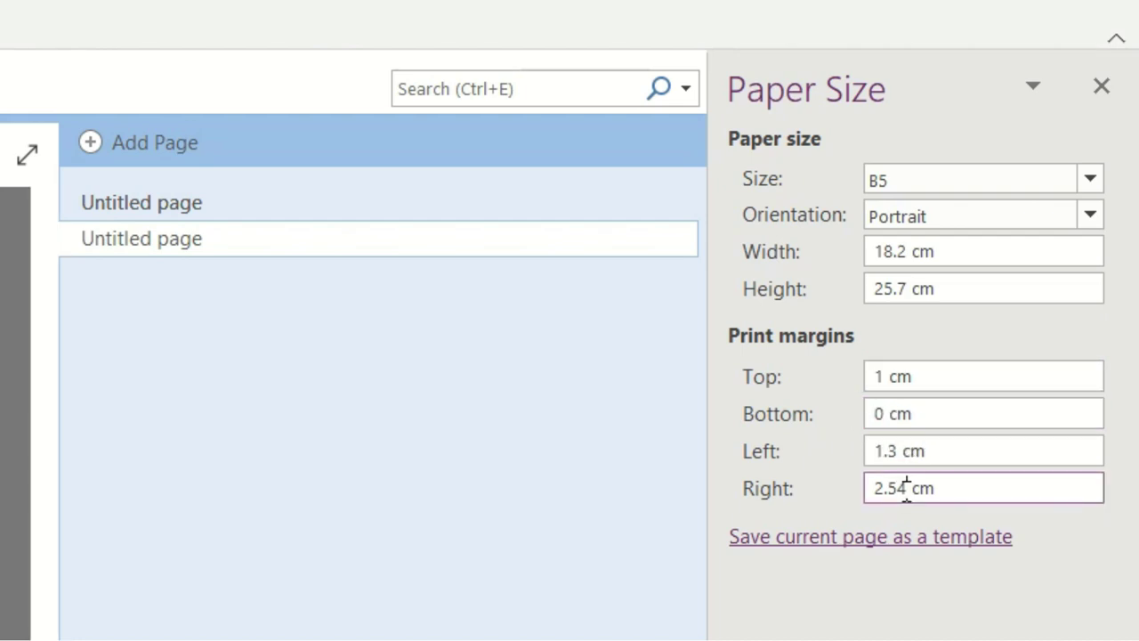
pyautogui.moveTo(906, 488); pyautogui.dragTo(863, 489)
pyautogui.write('1.3')
pyautogui.press('Tab')
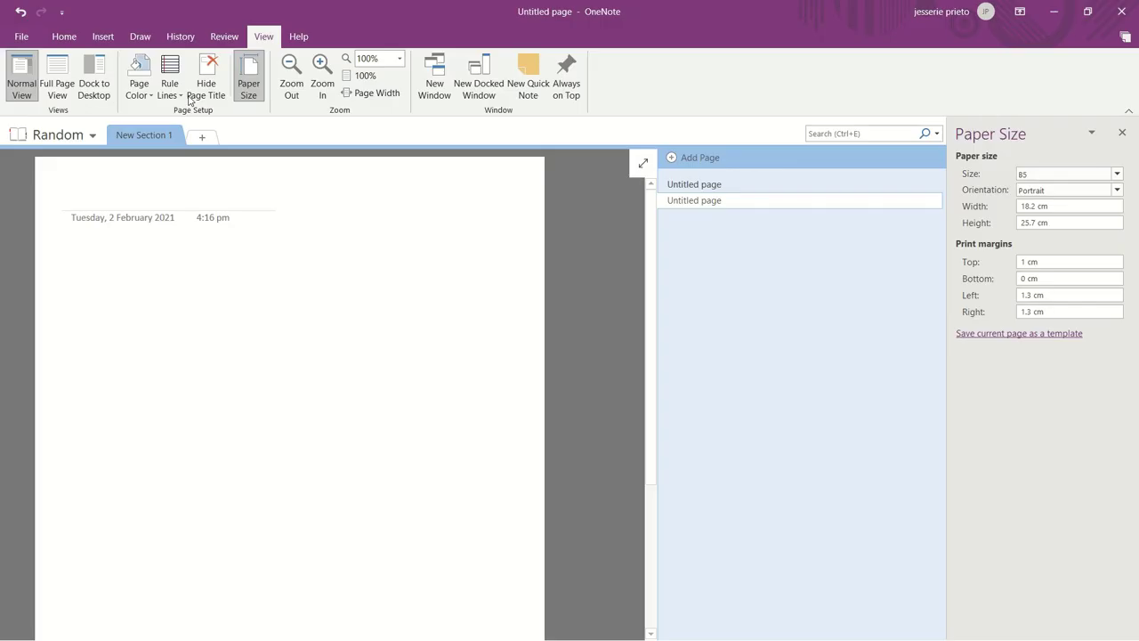
# - Try light blue and light beige page colors, and hide and restore the page title
pyautogui.click(140, 88)
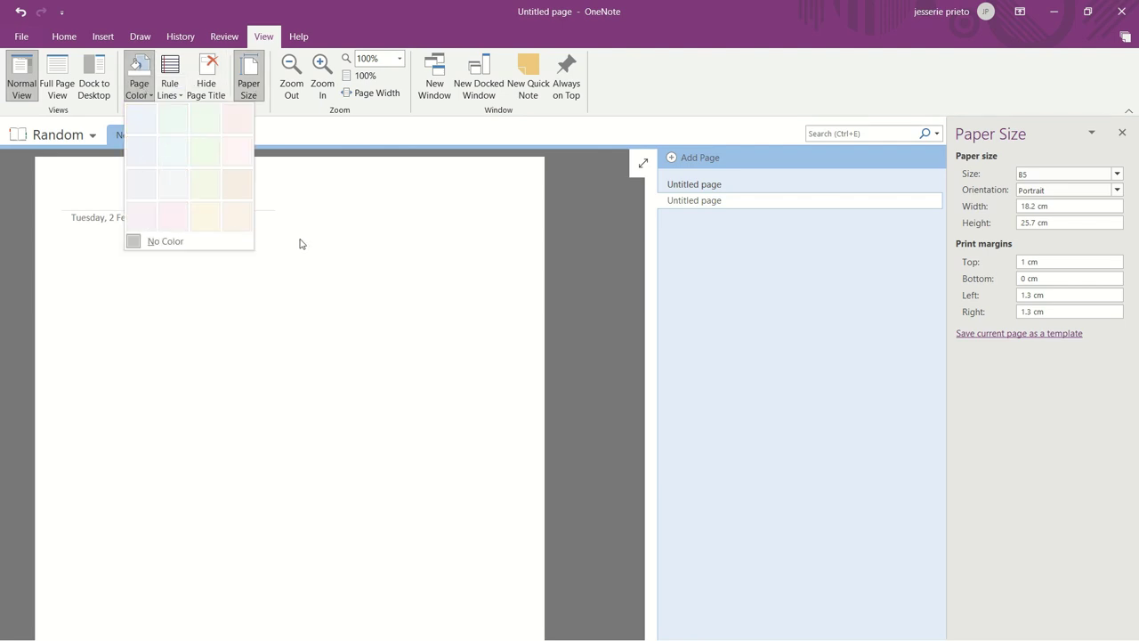
pyautogui.click(144, 129)
pyautogui.click(140, 89)
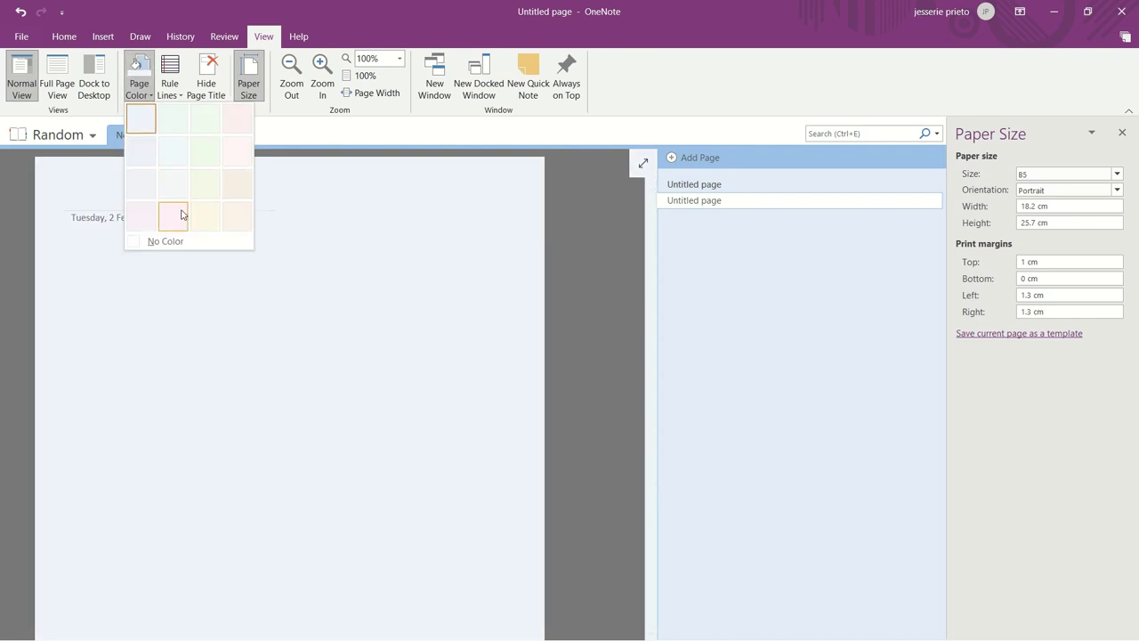
pyautogui.press('Escape')
pyautogui.click(139, 89)
pyautogui.click(231, 188)
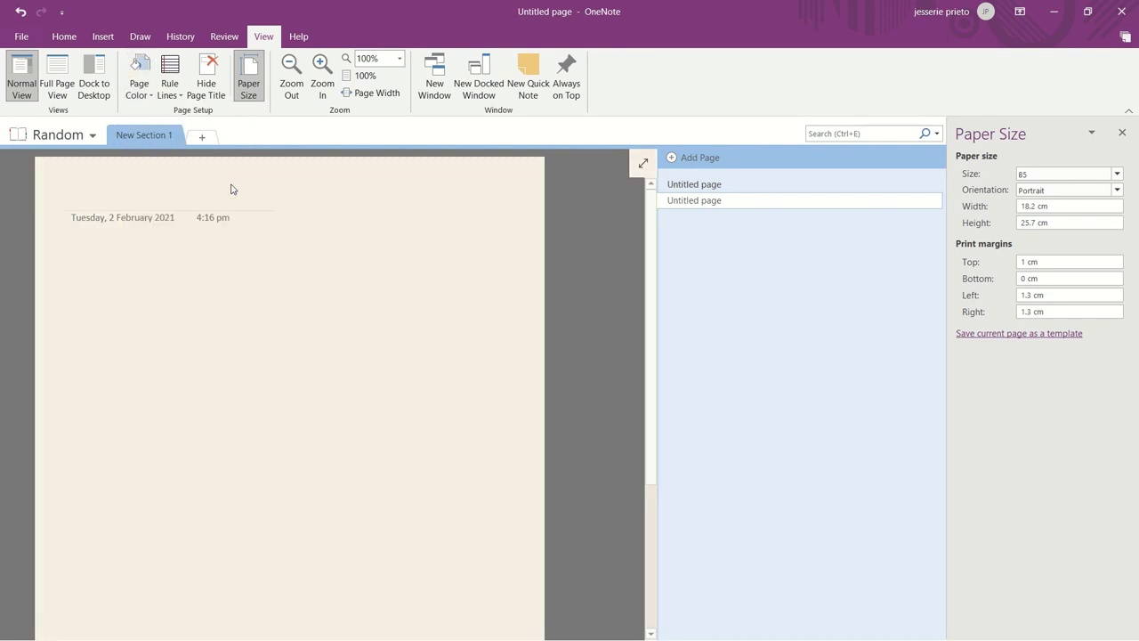
pyautogui.click(212, 96)
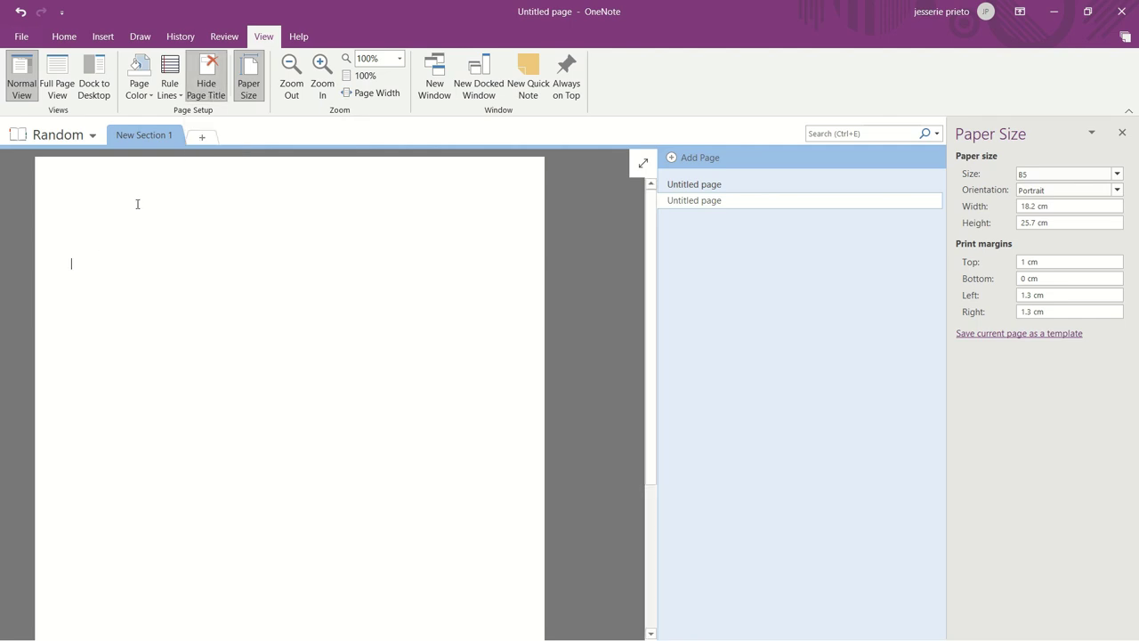
pyautogui.click(207, 87)
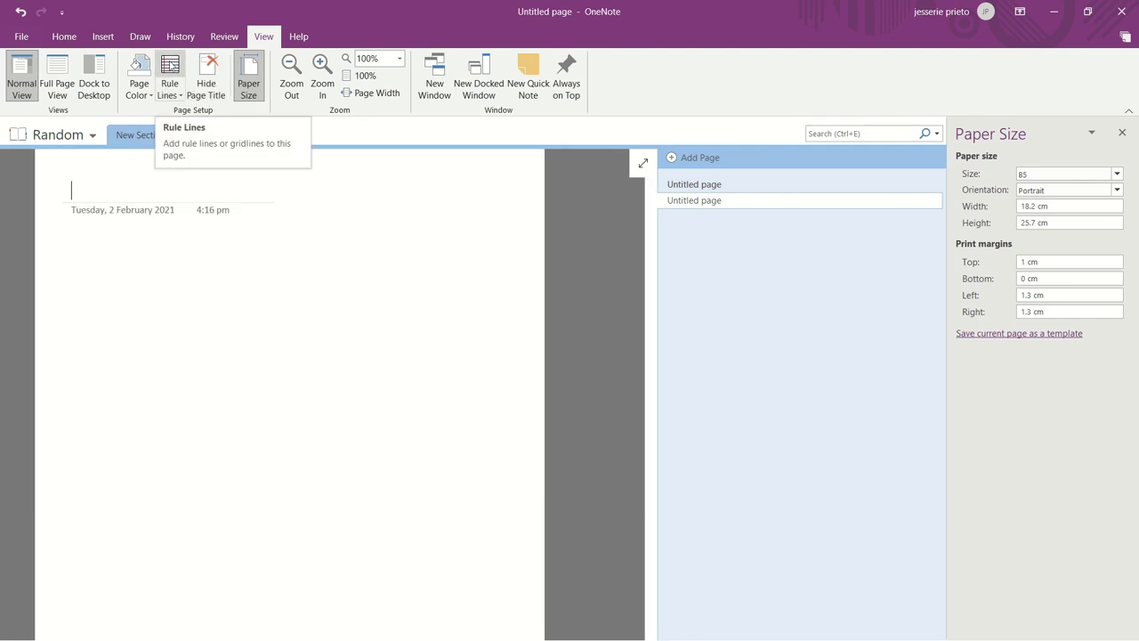
# - Try several rule line and grid line patterns on the page and set the lines back to None
pyautogui.click(171, 86)
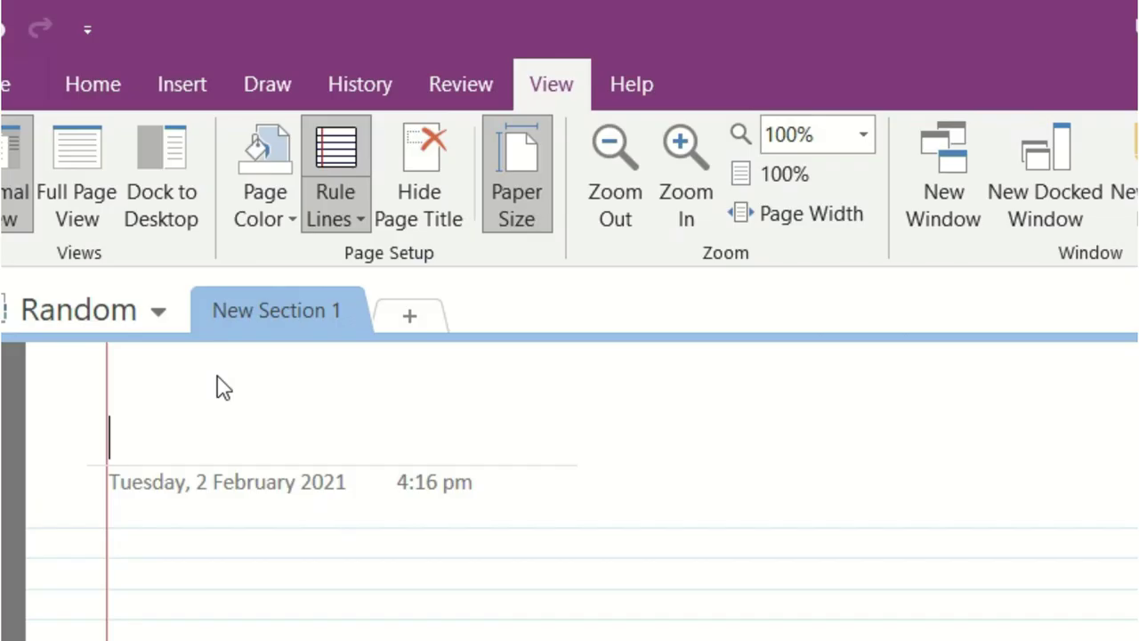
pyautogui.click(172, 95)
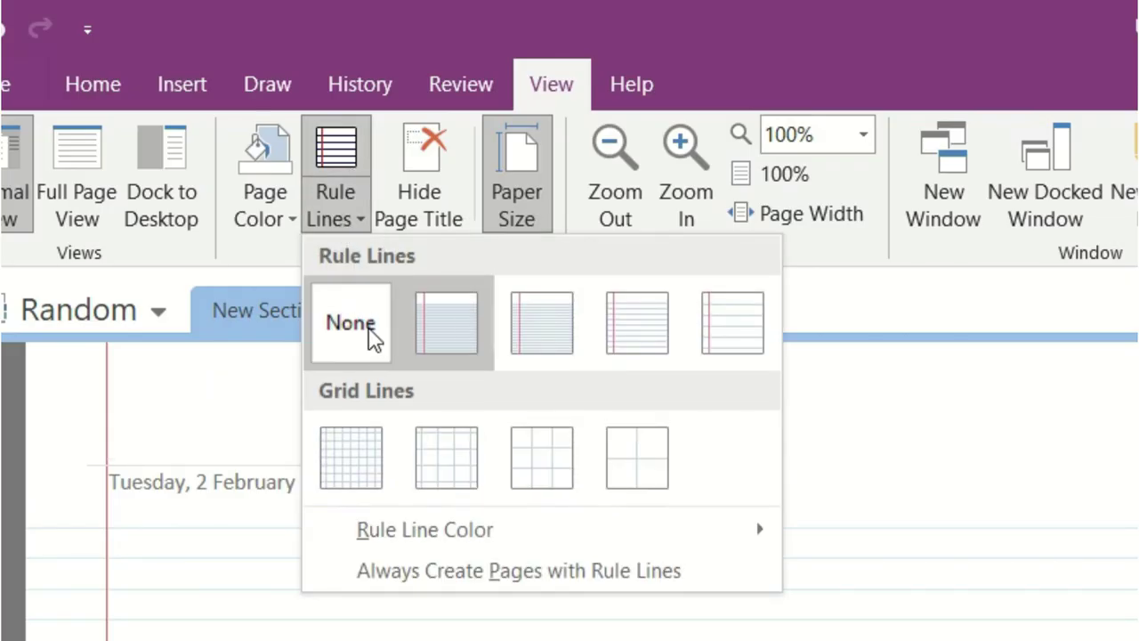
pyautogui.click(339, 338)
pyautogui.click(336, 213)
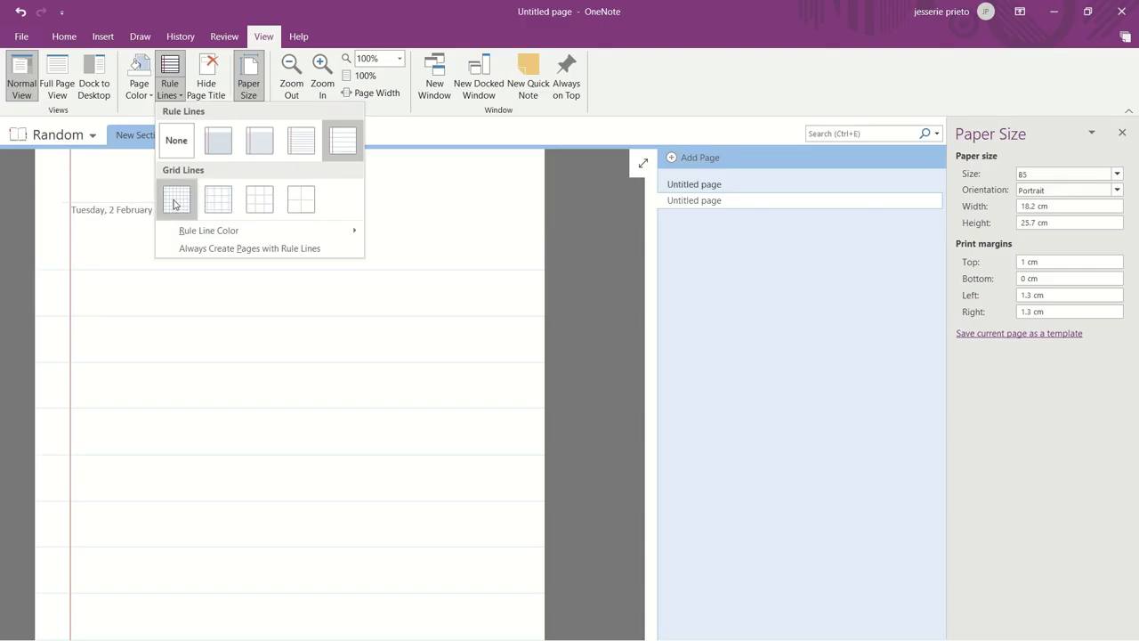
pyautogui.click(175, 203)
pyautogui.click(169, 76)
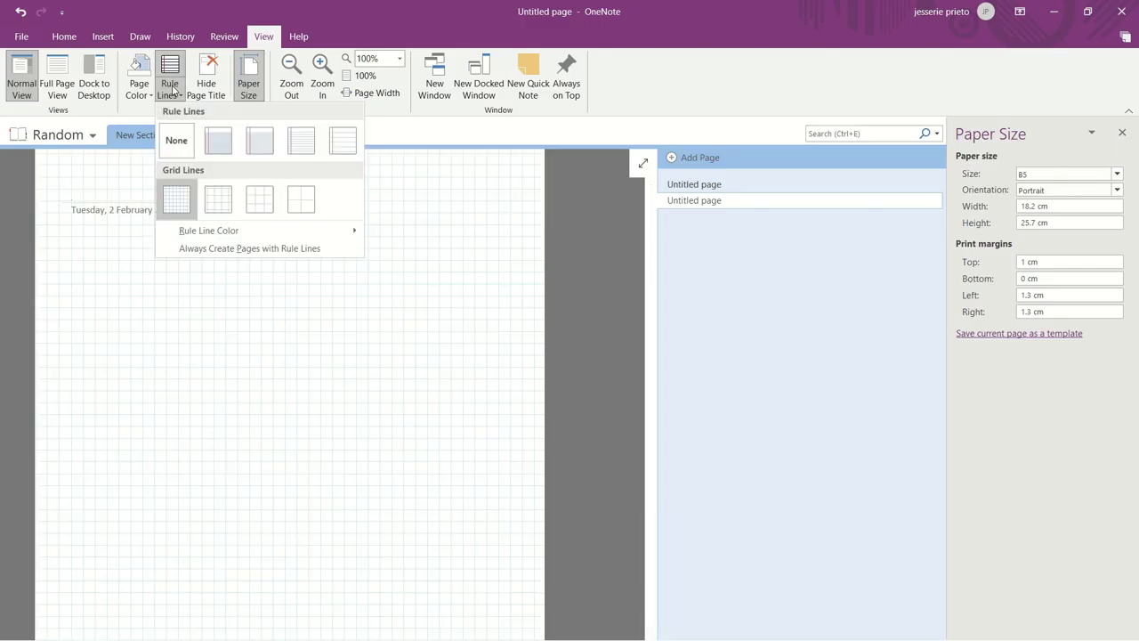
pyautogui.click(301, 200)
pyautogui.click(169, 76)
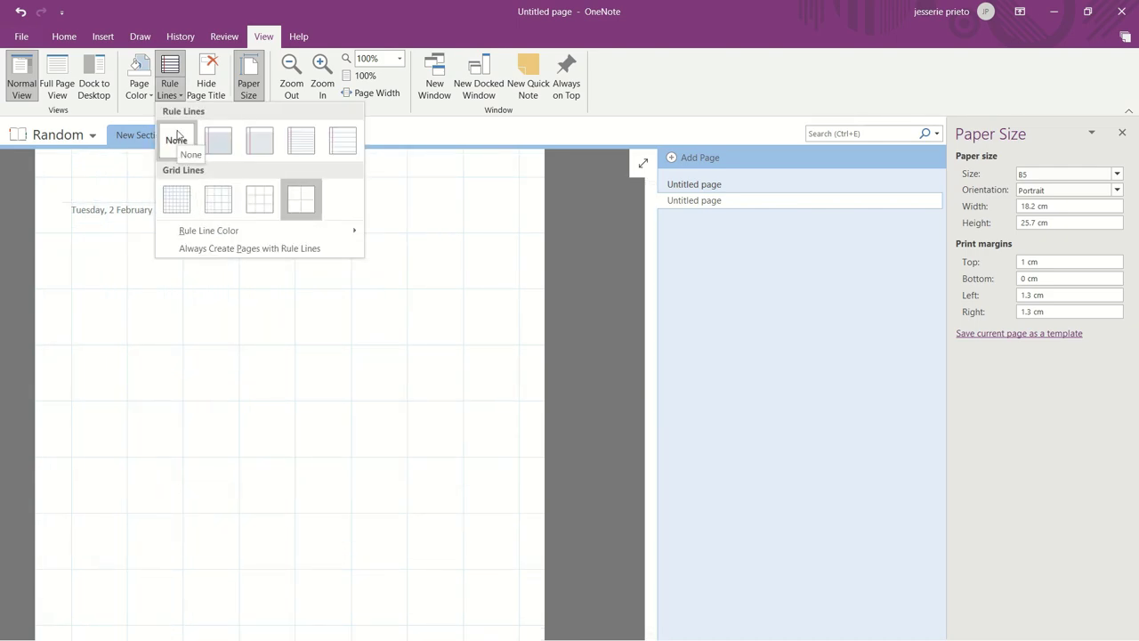
pyautogui.click(177, 137)
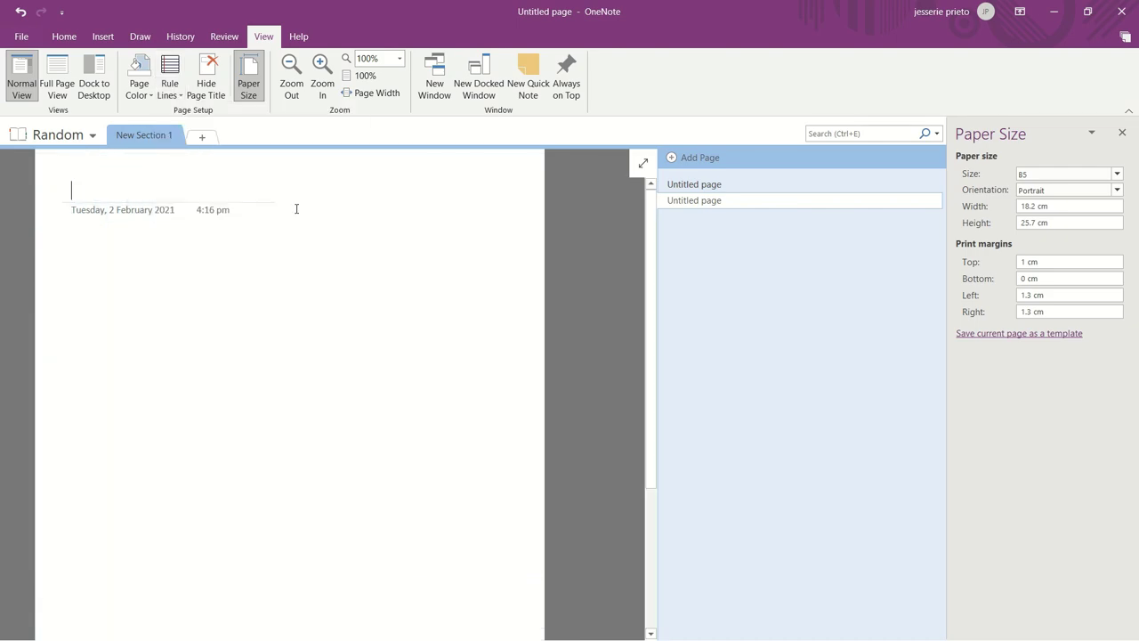
# - Add the placeholder "Title" in quotation marks below the date, format it in Forte, dark red, size 26, and widen its text container
pyautogui.click(64, 37)
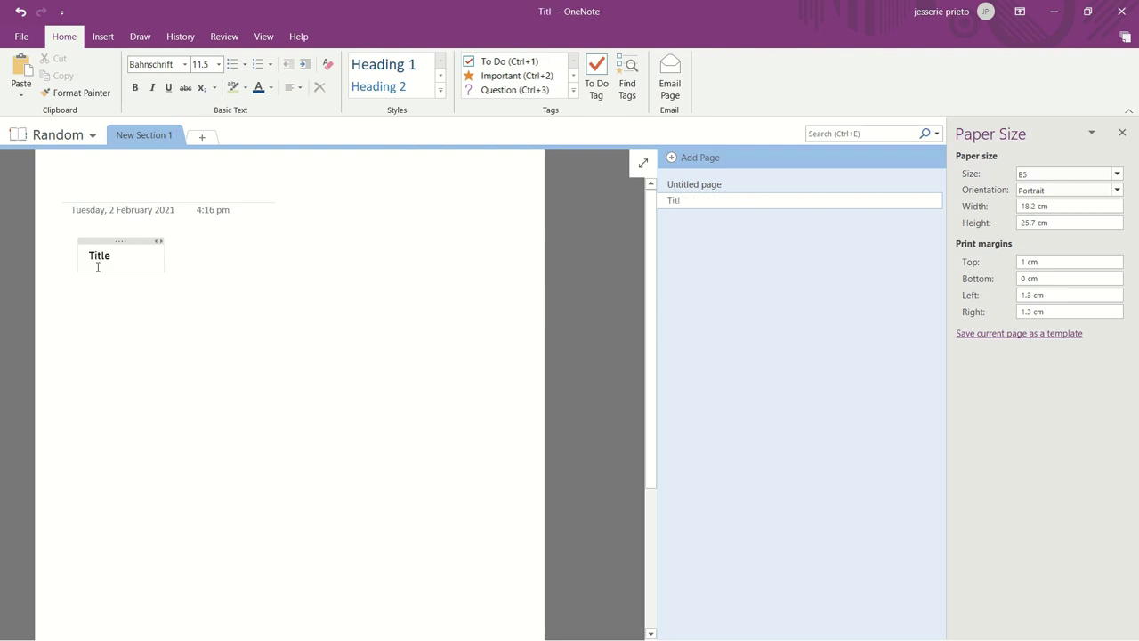
pyautogui.tripleClick(113, 251)
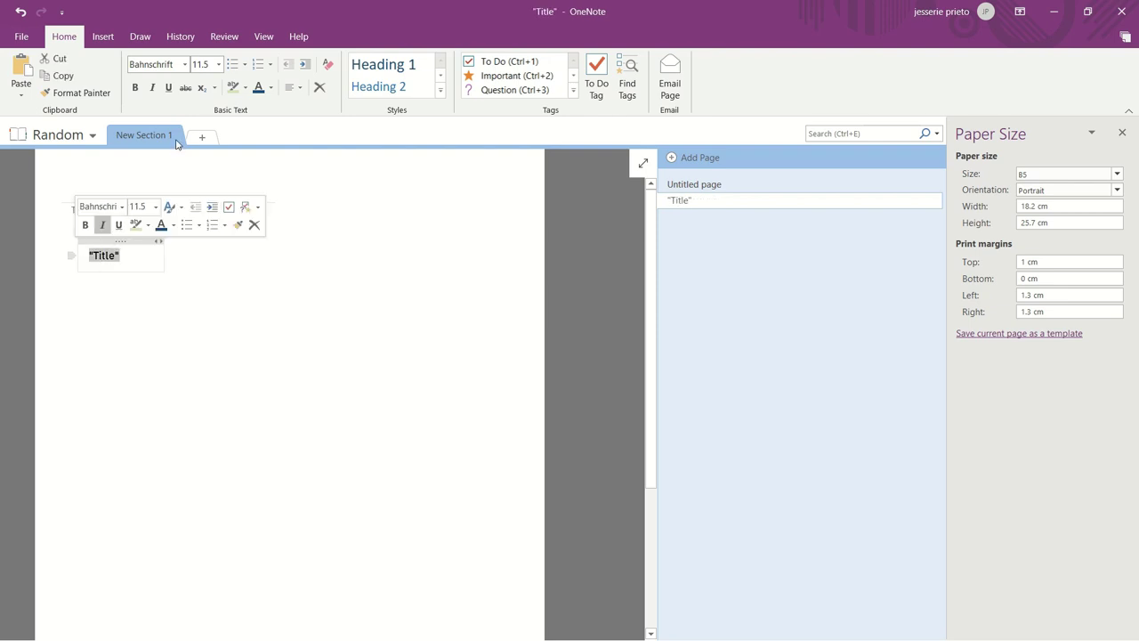
pyautogui.click(184, 65)
pyautogui.click(174, 153)
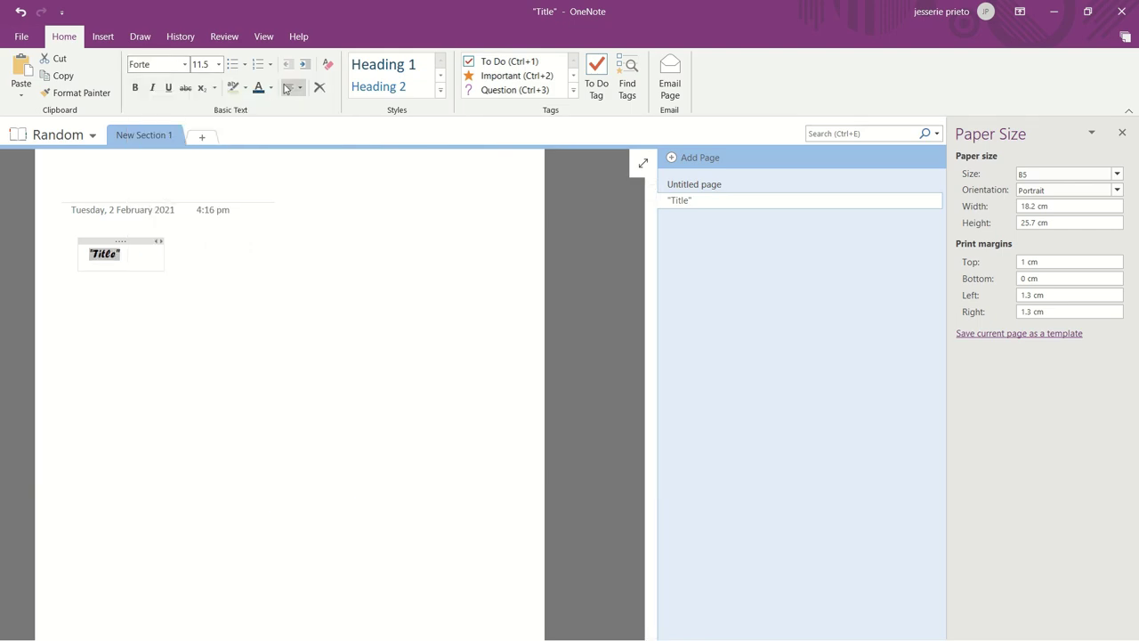
pyautogui.click(271, 88)
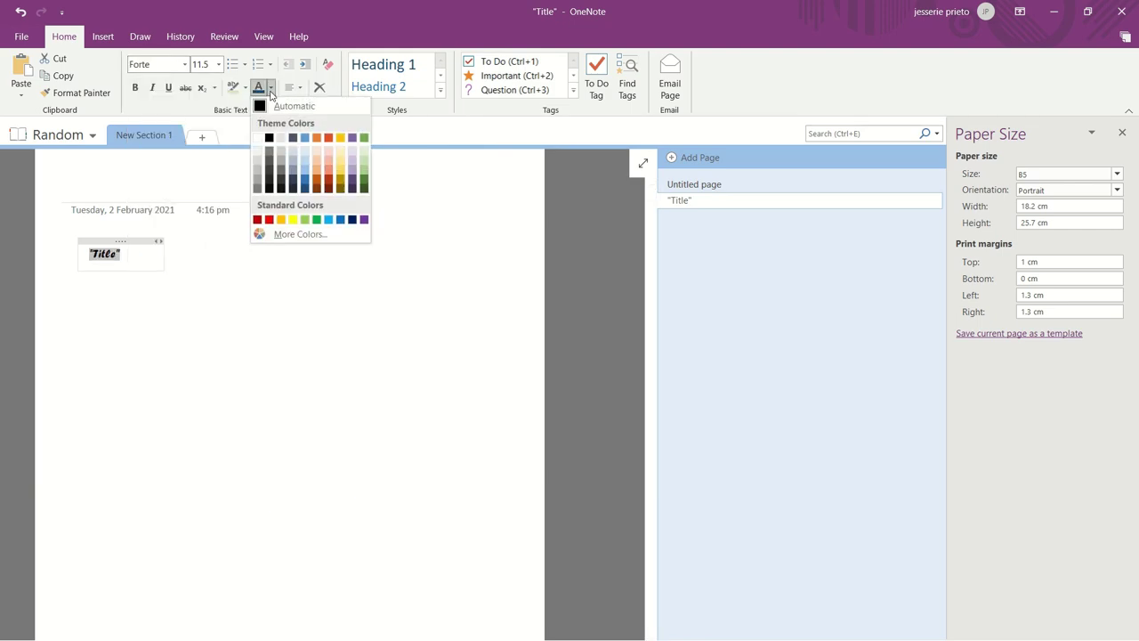
pyautogui.click(257, 220)
pyautogui.click(219, 65)
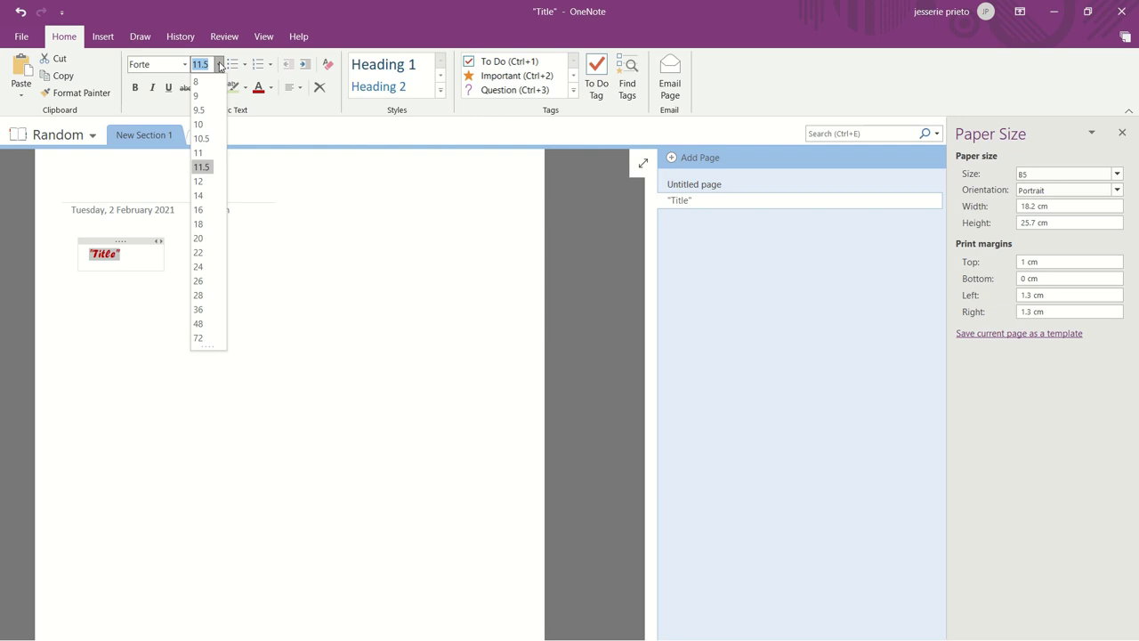
pyautogui.click(208, 279)
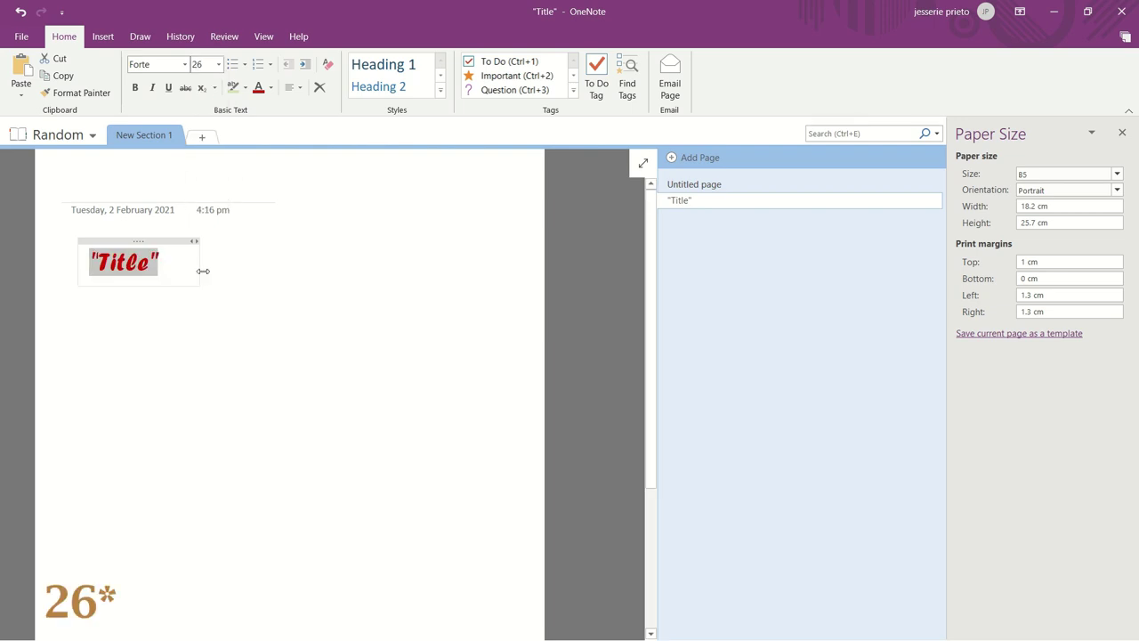
pyautogui.moveTo(217, 283); pyautogui.dragTo(442, 303)
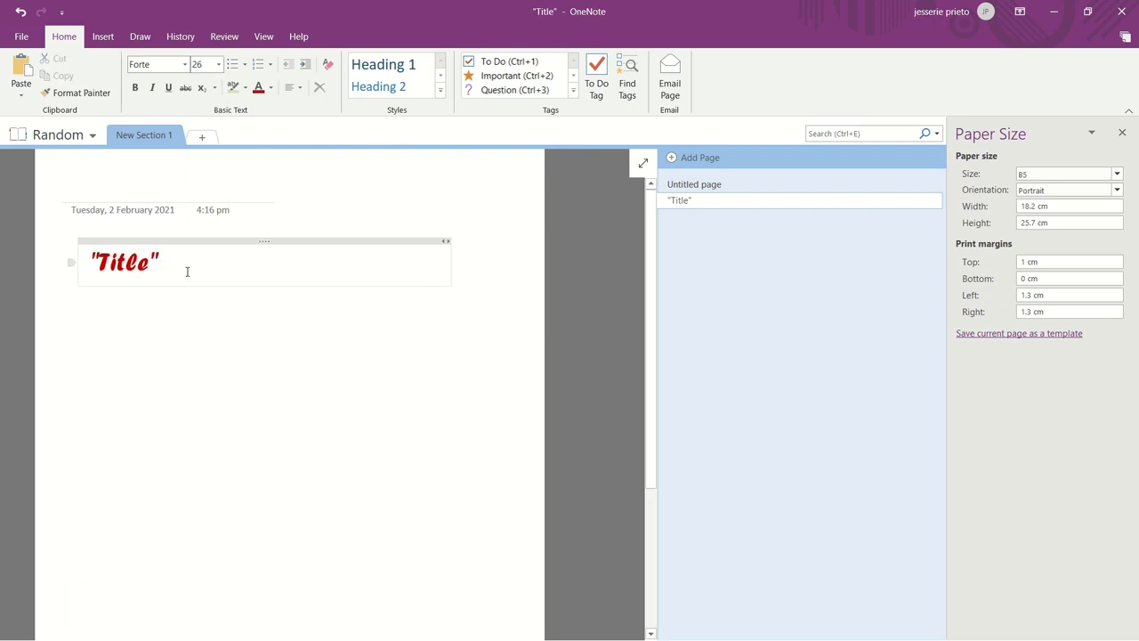
# - Add the line "Add notes here" below the red title placeholder in Bahnschrift, automatic color, size 11.5
pyautogui.click(184, 64)
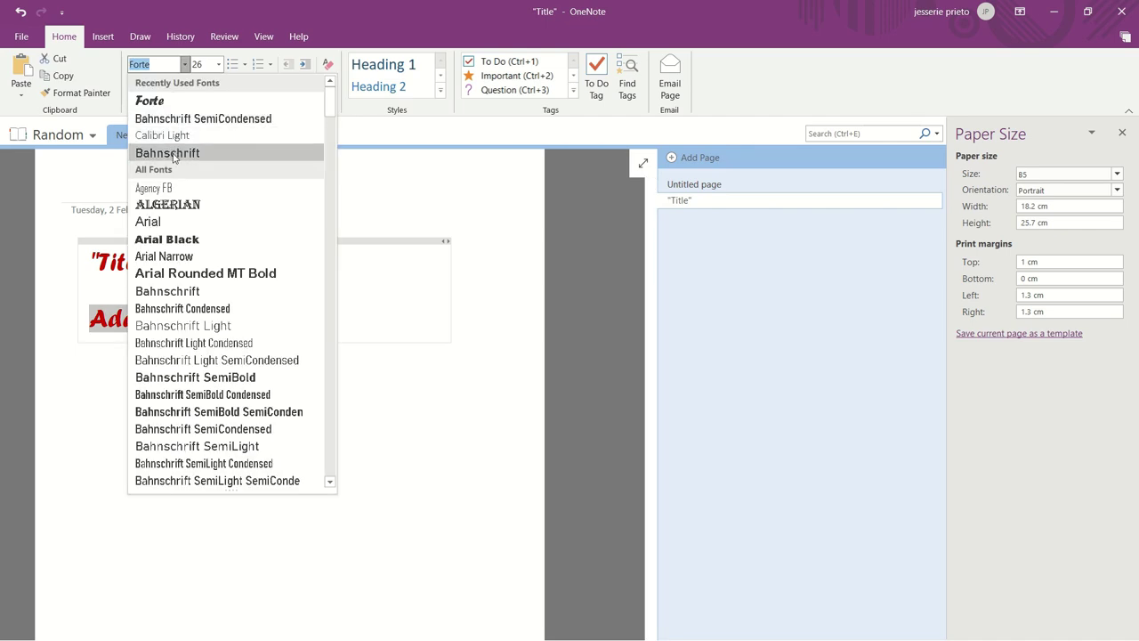
pyautogui.click(171, 153)
pyautogui.click(269, 87)
pyautogui.click(271, 104)
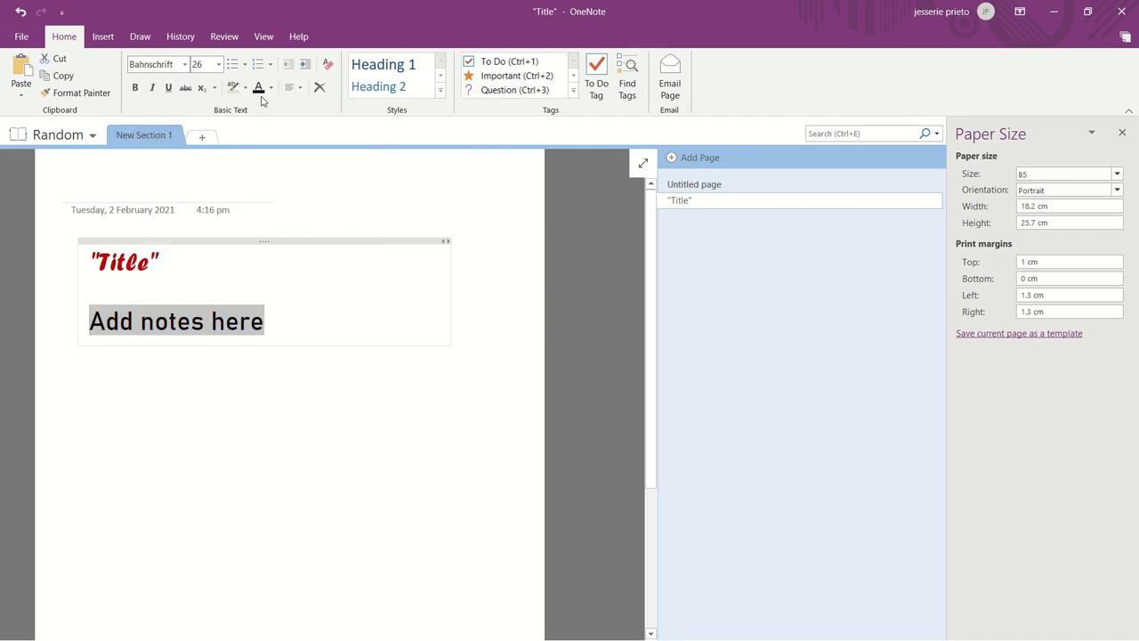
pyautogui.click(218, 64)
pyautogui.click(204, 257)
pyautogui.click(193, 354)
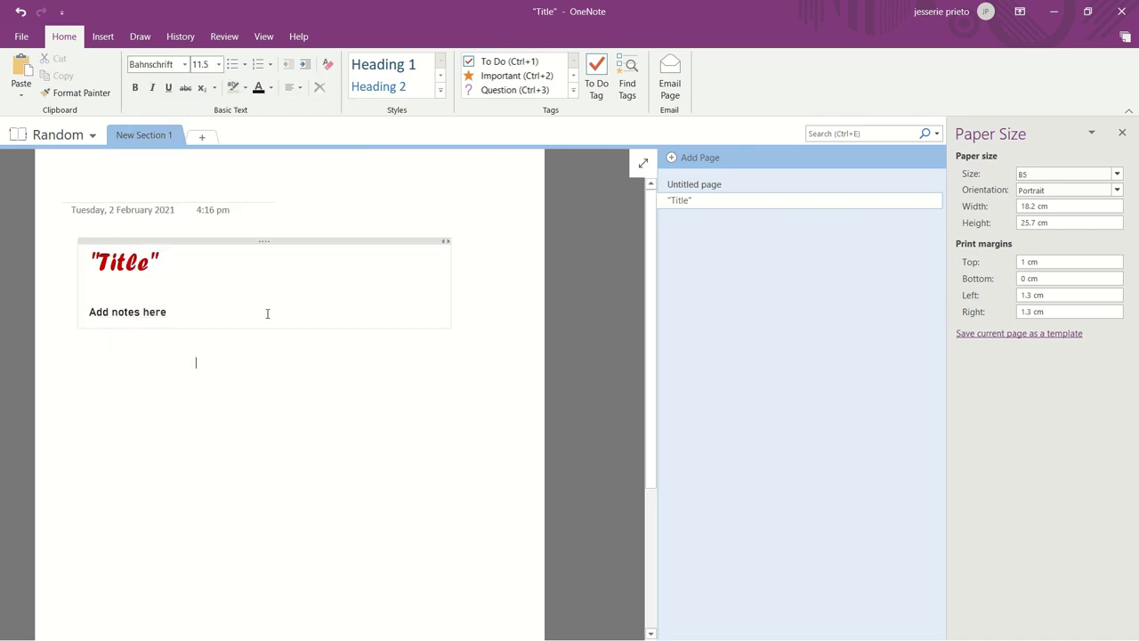
# - Title the page "#) M# L# - Title" and move the note container up to just below the date, aligned with the page title
pyautogui.click(111, 186)
pyautogui.write('#) M# L# - Title')
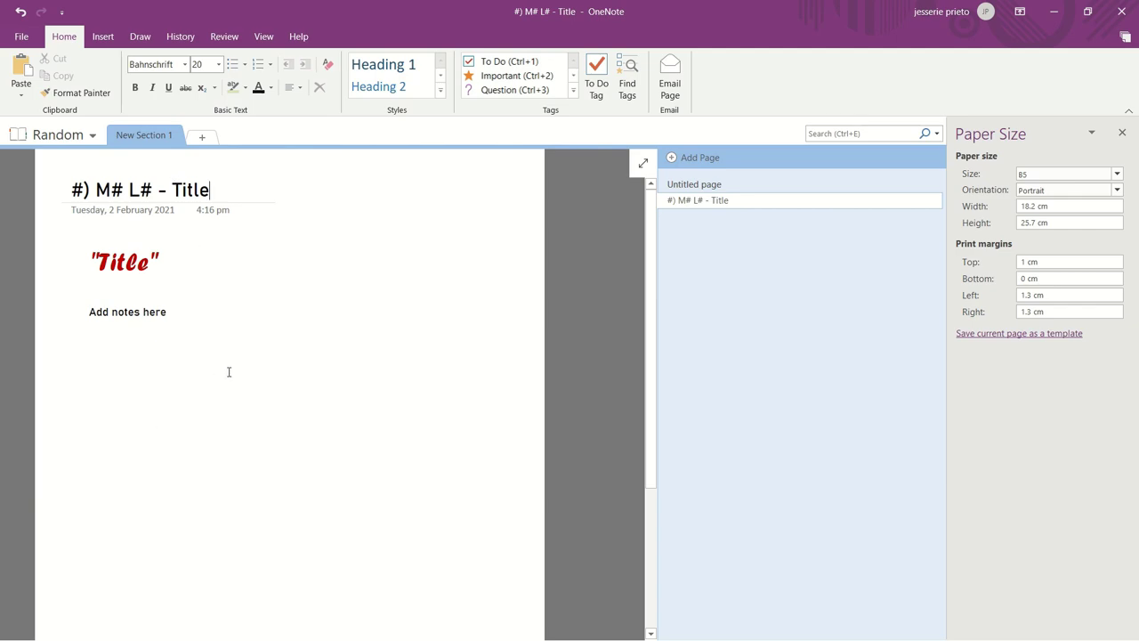
pyautogui.moveTo(162, 237); pyautogui.dragTo(166, 219)
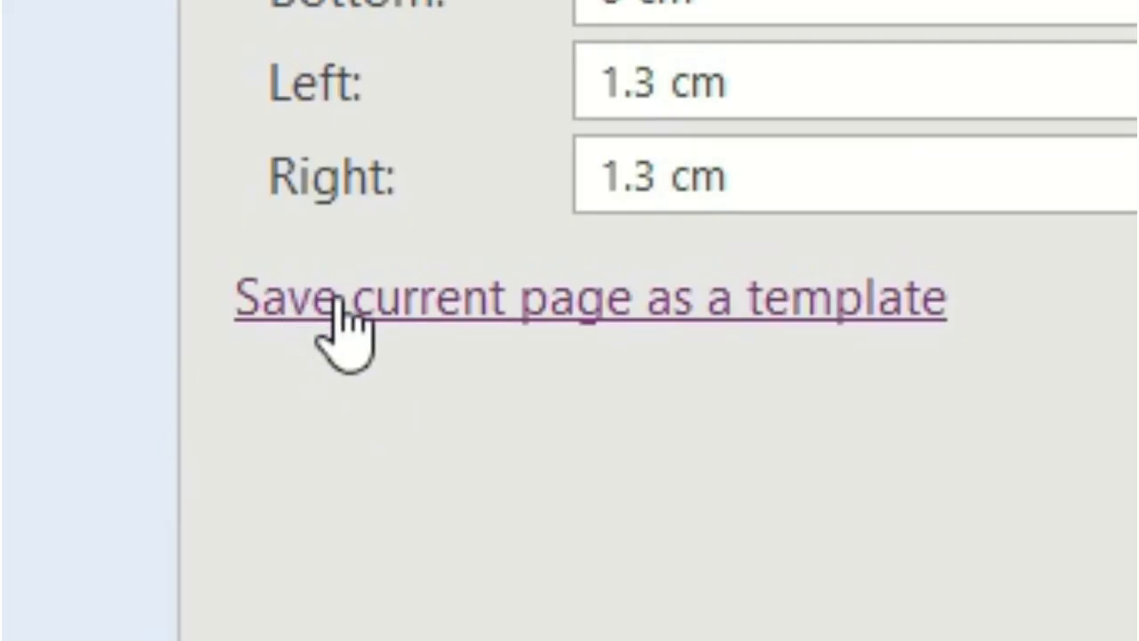
# - Save the current page as a template named "B5 size notes template" and make it the default for new pages in the current section
pyautogui.click(394, 312)
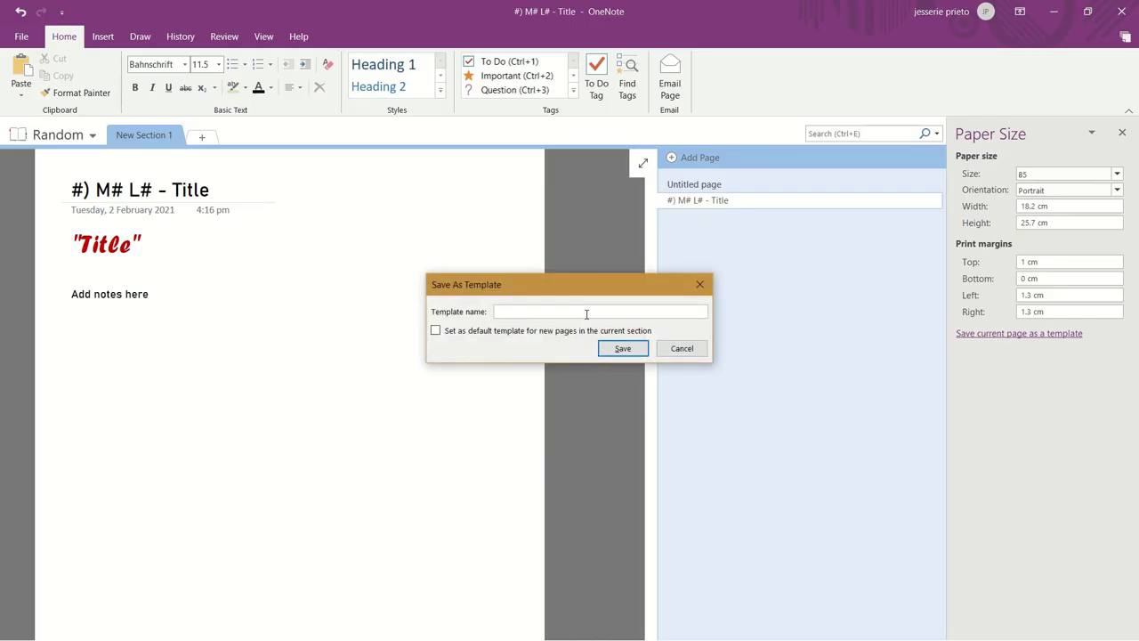
pyautogui.write('B5 size notes templa')
pyautogui.write('te')
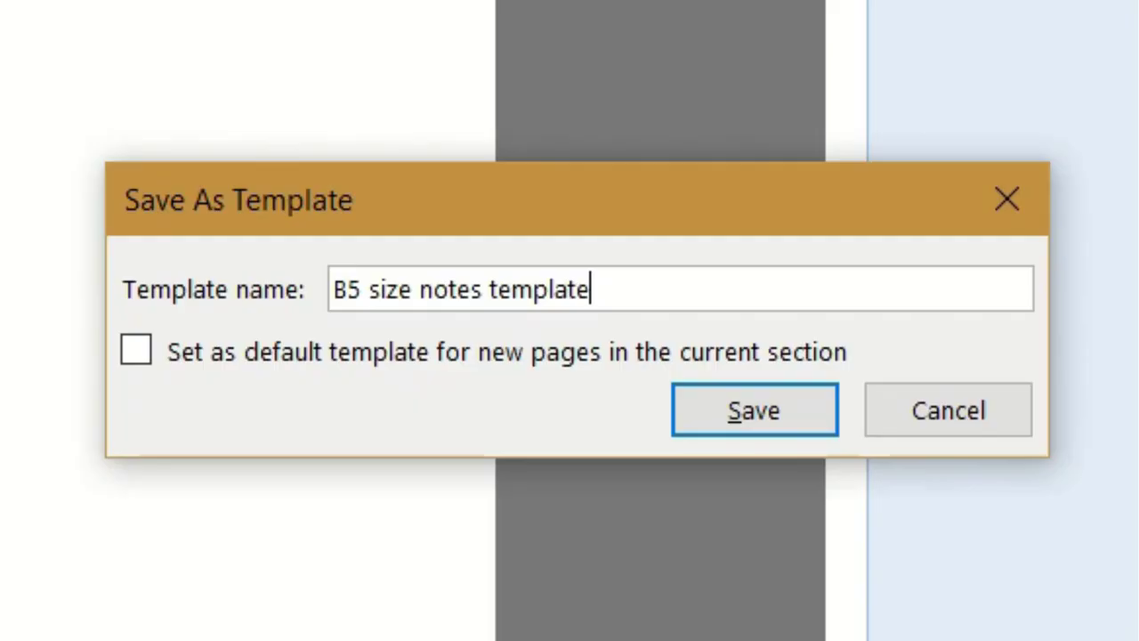
pyautogui.click(138, 351)
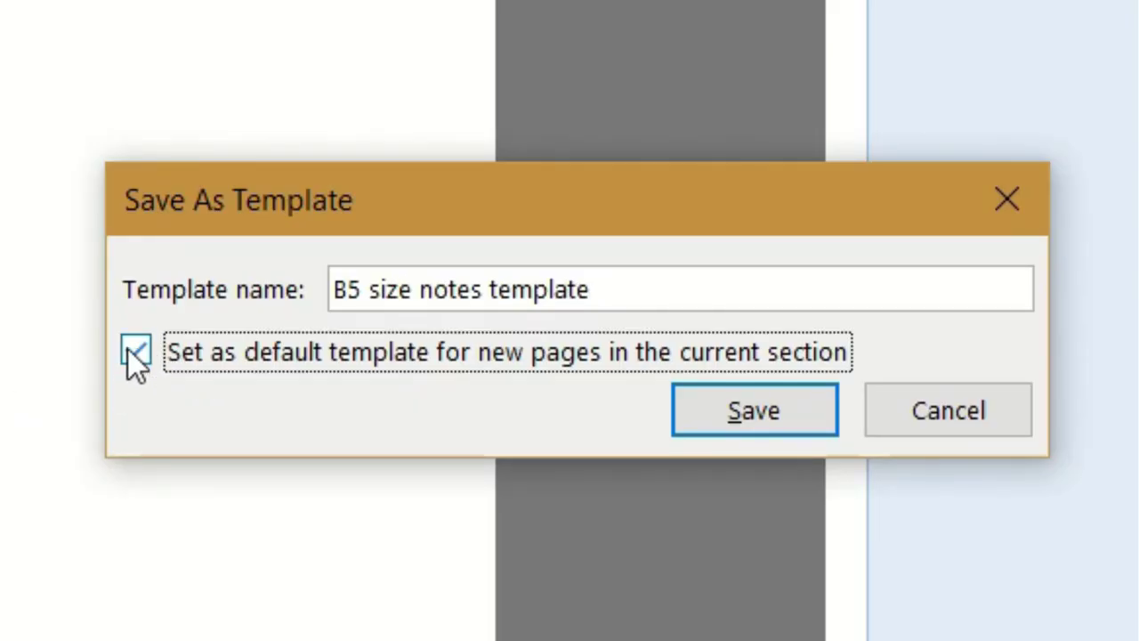
pyautogui.click(747, 419)
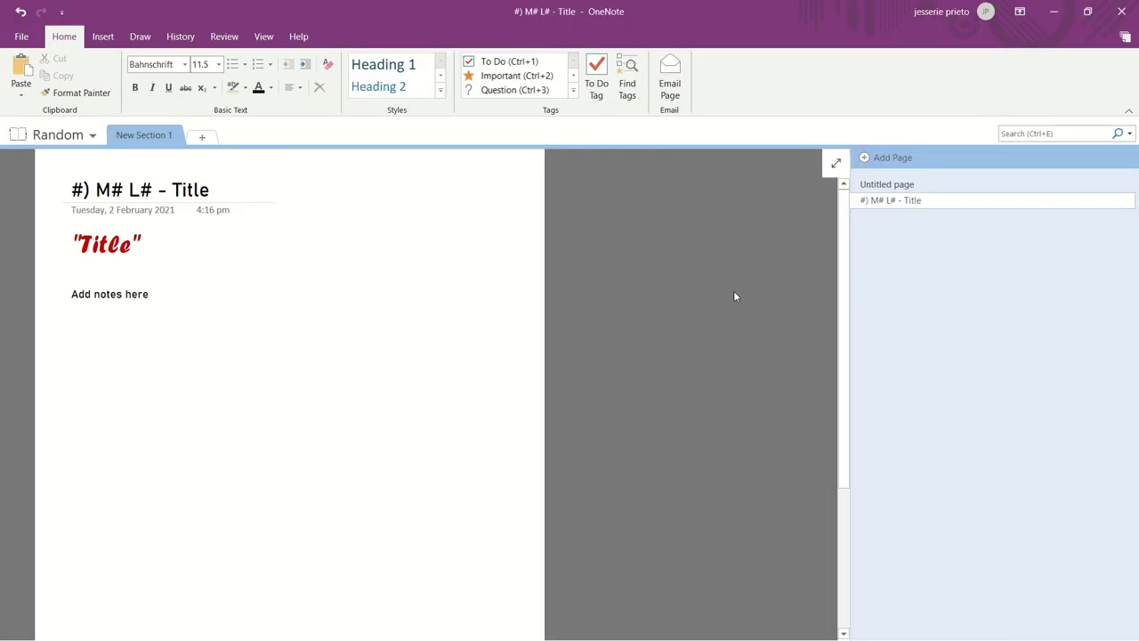
# - Return to the PROPERTIES OF MATTER page in the Gen. Chem notebook and place OneNote side by side with the PowerPoint presentation
pyautogui.click(891, 160)
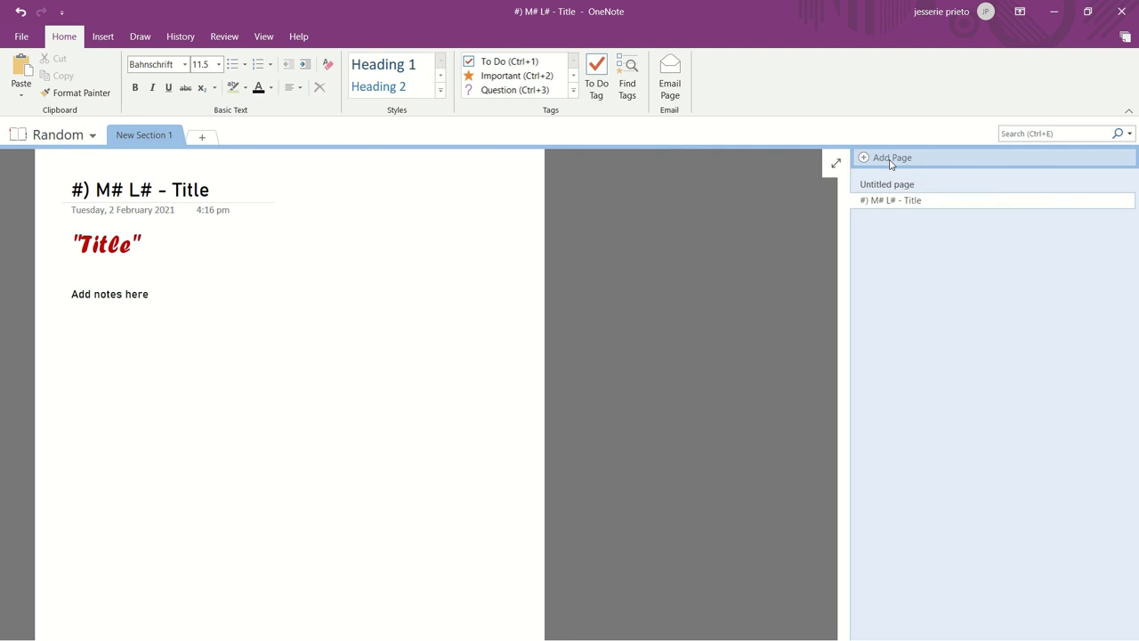
pyautogui.hotkey('ctrl', 'pageup')
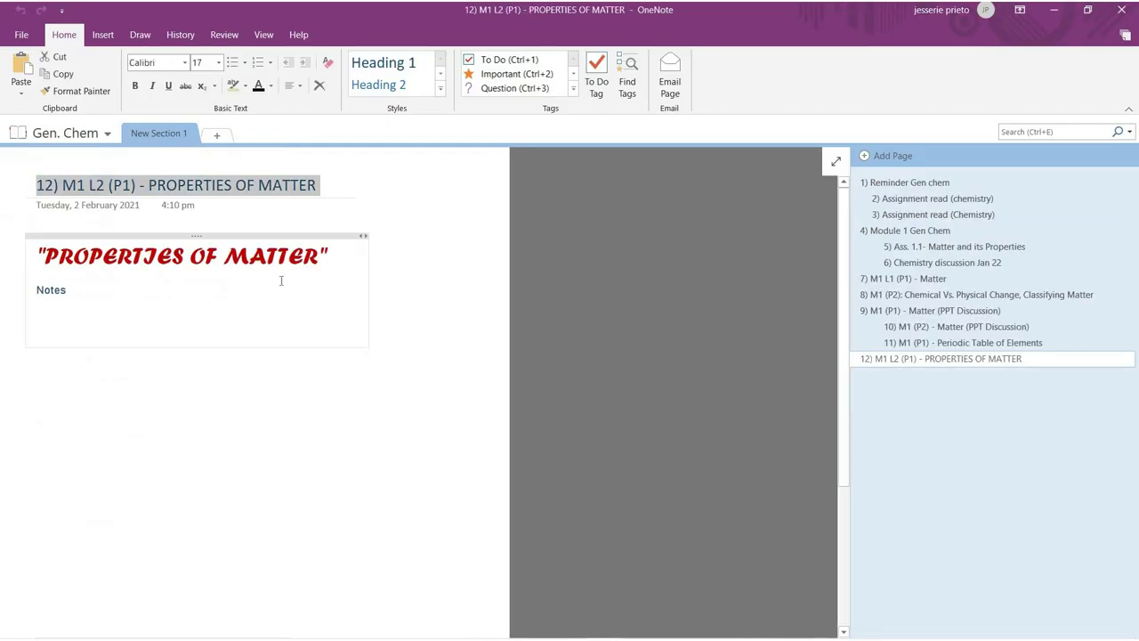
pyautogui.press('super+Left')
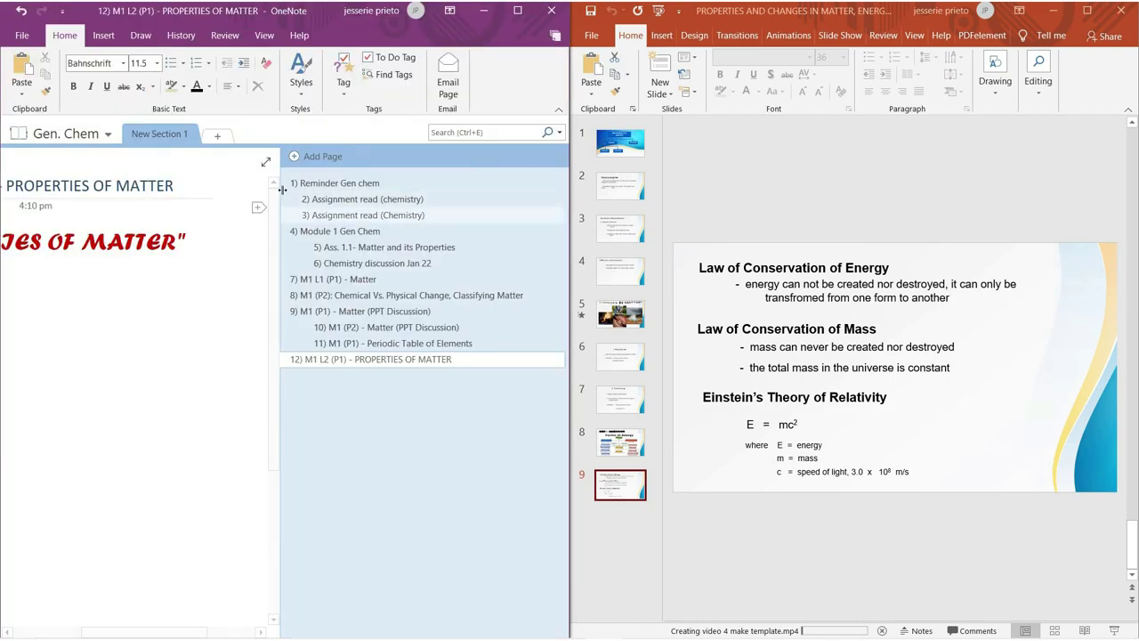
# - Try to copy the Properties of Matter diagram's shapes from slide 1 into the notes page and scale them to fit the page
pyautogui.click(622, 154)
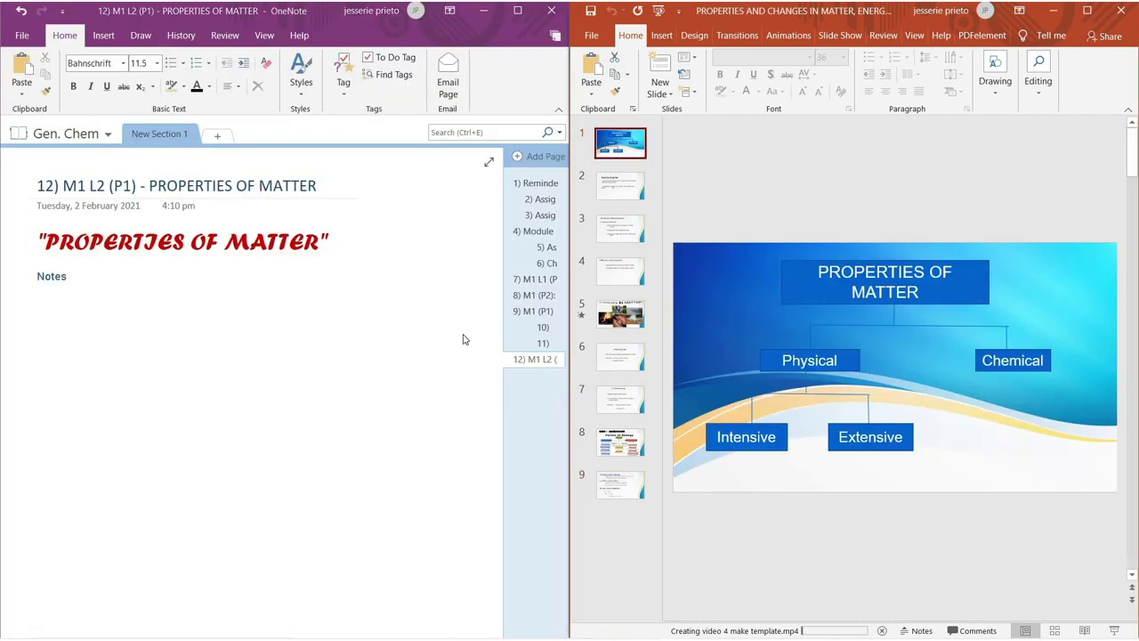
pyautogui.keyDown('shift'); pyautogui.click(809, 359); pyautogui.keyUp('shift')
pyautogui.keyDown('shift'); pyautogui.click(746, 436); pyautogui.keyUp('shift')
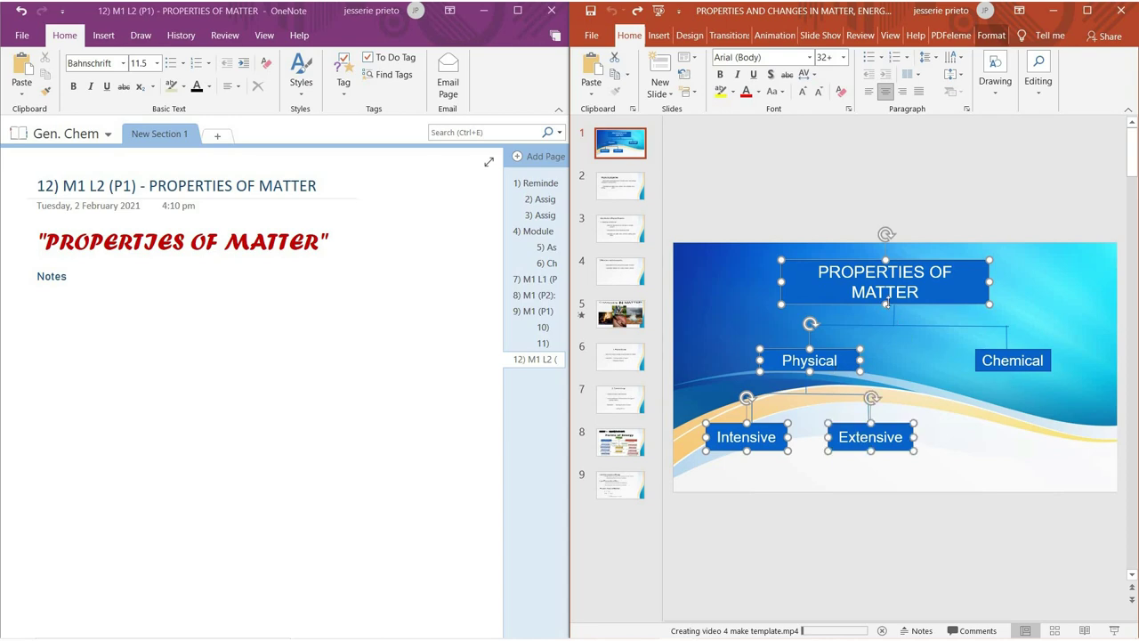
pyautogui.click(299, 399)
pyautogui.hotkey('ctrl', 'v')
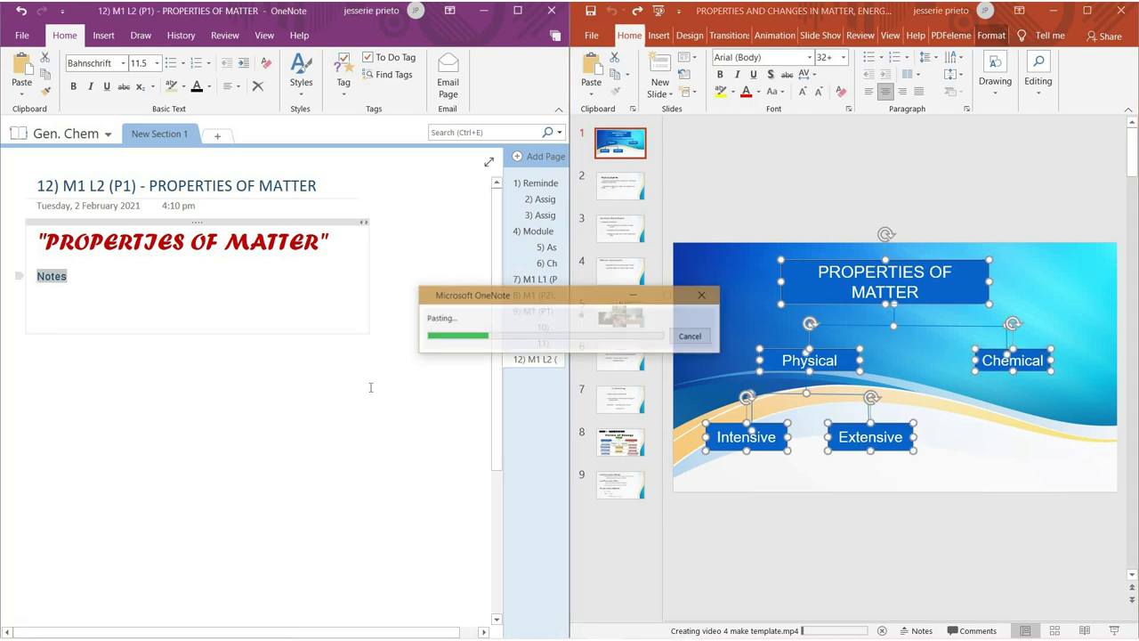
pyautogui.scroll(-3, 413, 425)
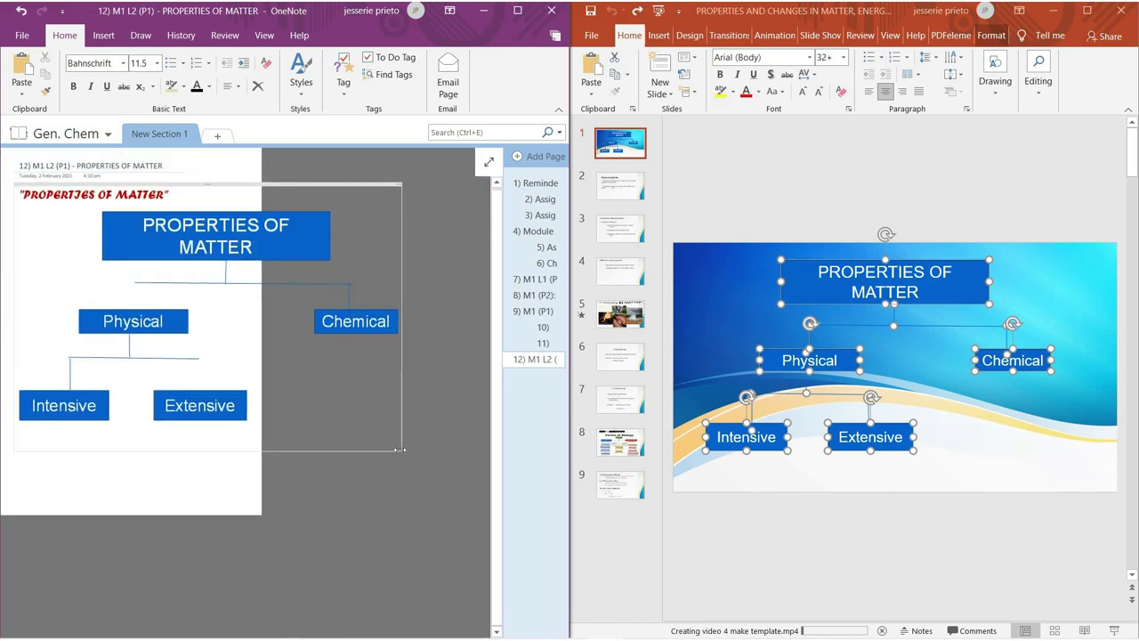
pyautogui.moveTo(400, 450); pyautogui.dragTo(403, 428)
pyautogui.moveTo(311, 375); pyautogui.dragTo(201, 323)
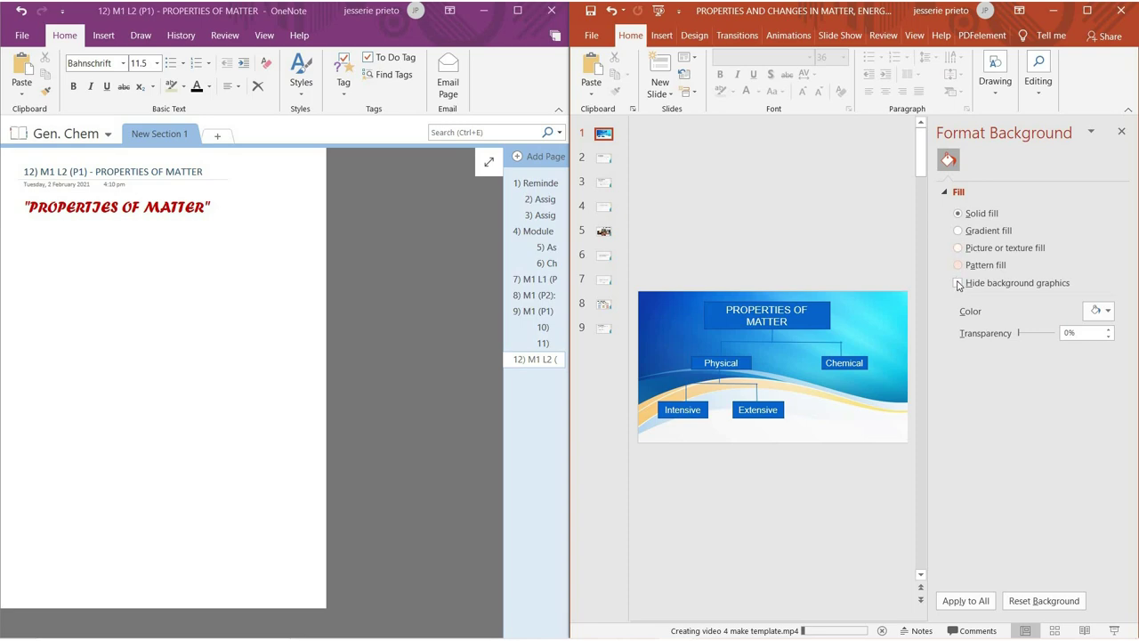
# - Hide the background graphics on slide 1 so that its diagram stands on a plain solid fill
pyautogui.click(957, 283)
pyautogui.click(957, 283)
pyautogui.click(958, 283)
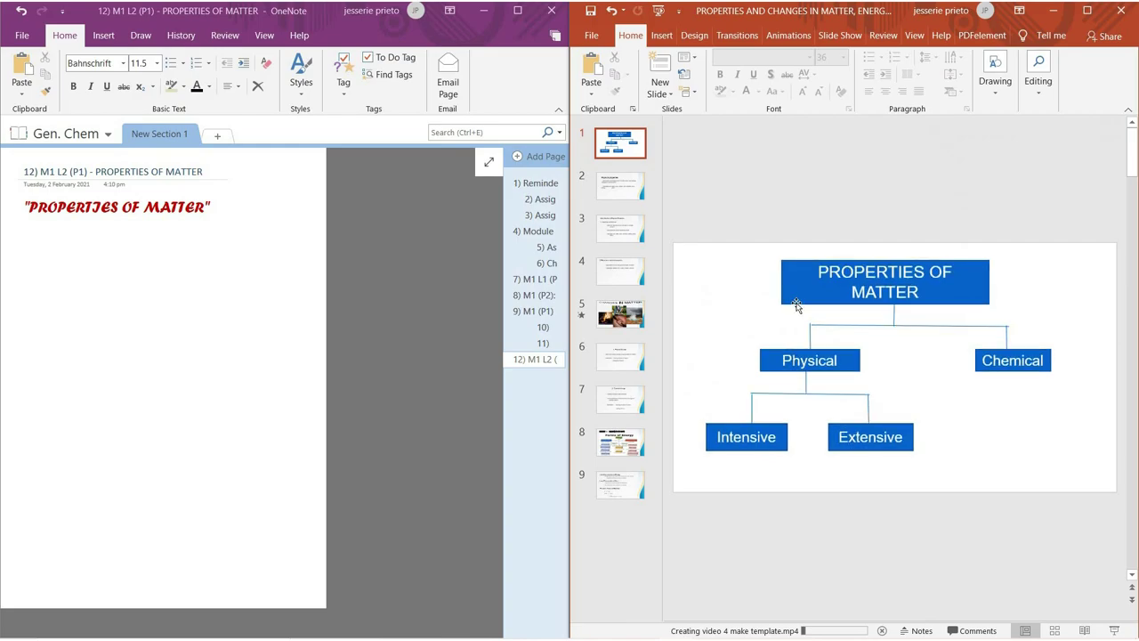
# - Capture the slide 1 diagram as a screen snip, paste it under the red title in the notes, and shrink it to fit the page width
pyautogui.press('super+shift+s')
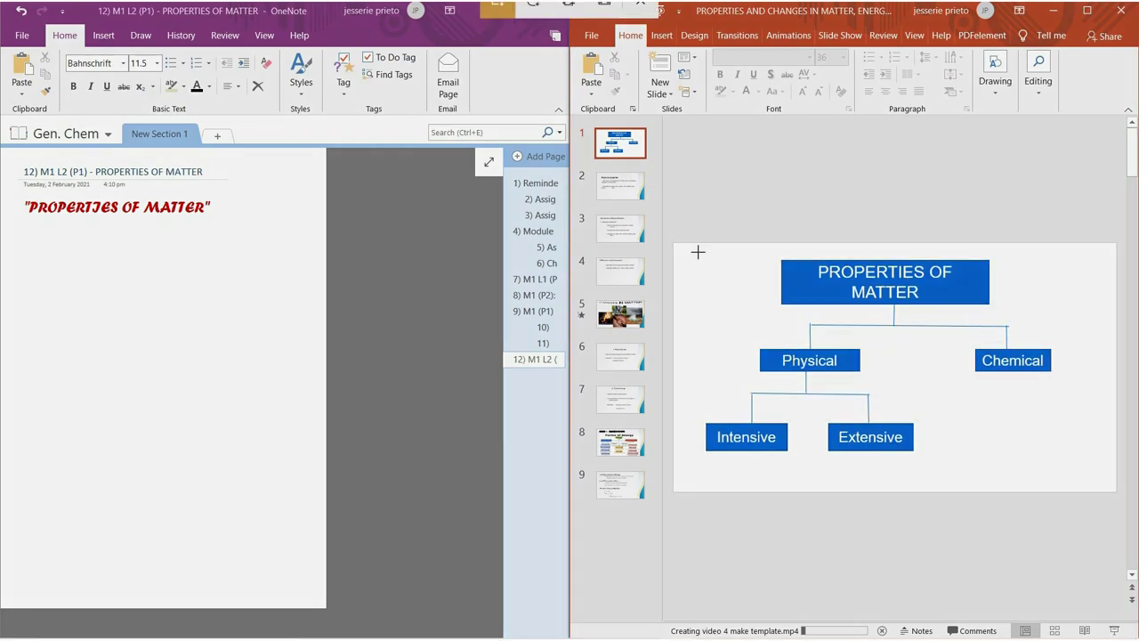
pyautogui.moveTo(695, 252)
pyautogui.mouseDown()
pyautogui.moveTo(869, 322)
pyautogui.moveTo(1056, 458)
pyautogui.mouseUp()
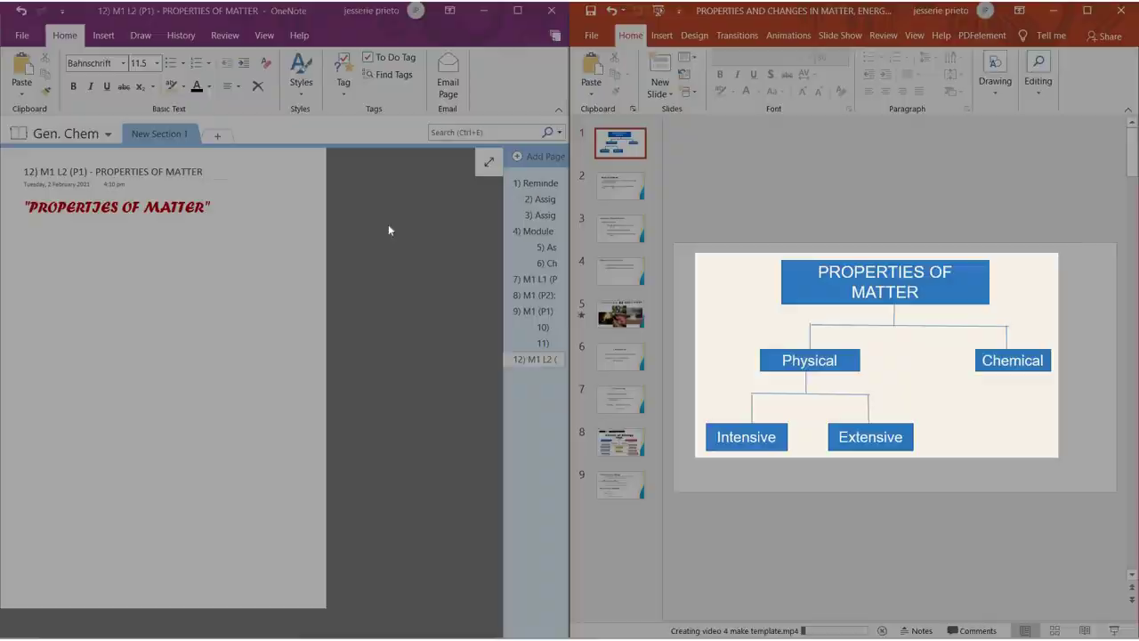
pyautogui.click(27, 229)
pyautogui.hotkey('ctrl', 'v')
pyautogui.moveTo(263, 354); pyautogui.dragTo(169, 325)
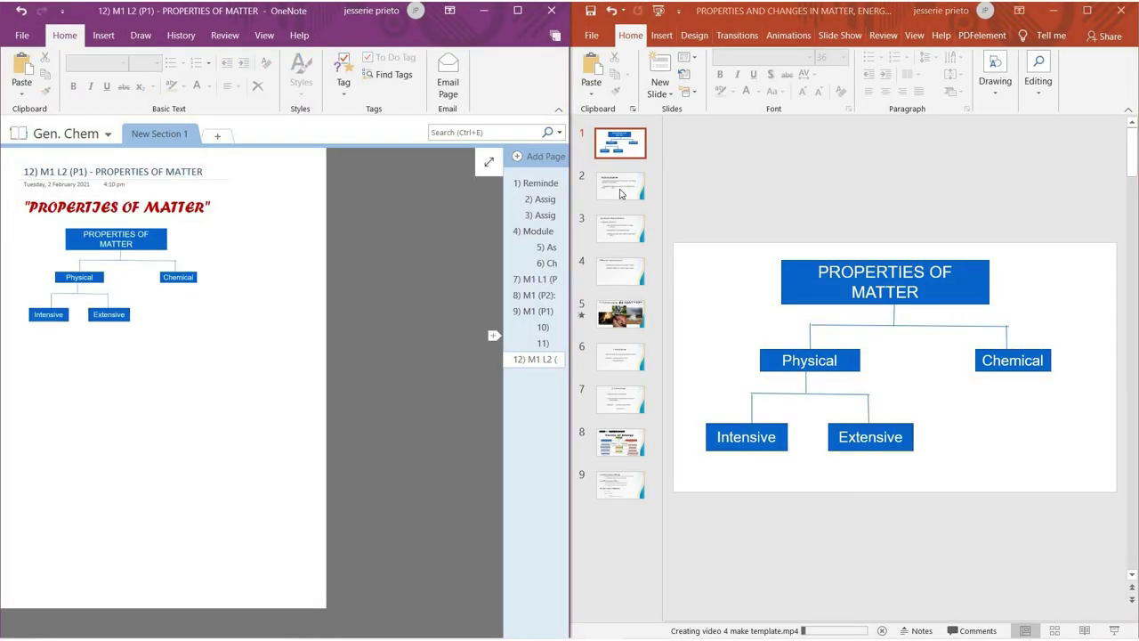
# - Copy the "Physical properties" heading from slide 2 and paste it below the diagram, keeping text only
pyautogui.click(794, 288)
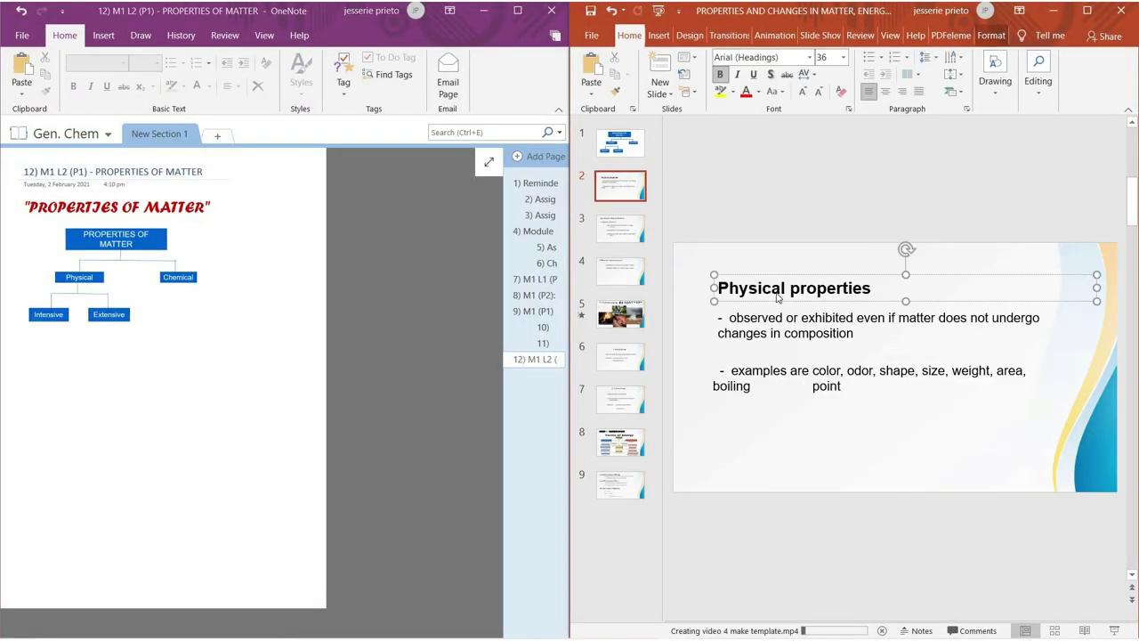
pyautogui.tripleClick(794, 287)
pyautogui.hotkey('ctrl', 'c')
pyautogui.click(73, 319)
pyautogui.hotkey('ctrl', 'v')
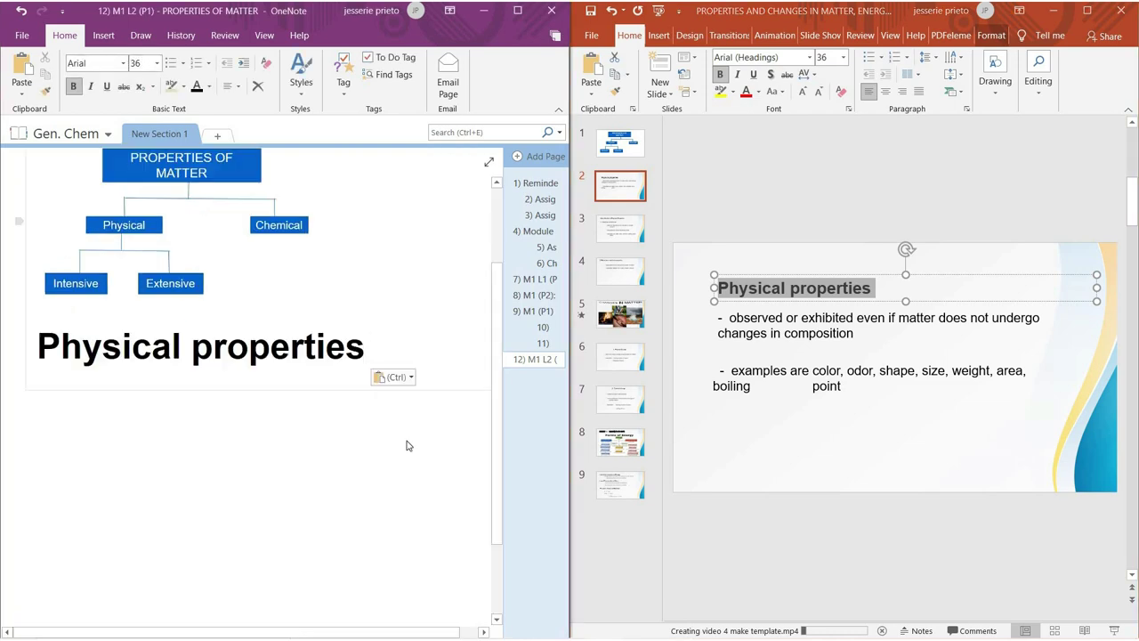
pyautogui.press('ctrl')
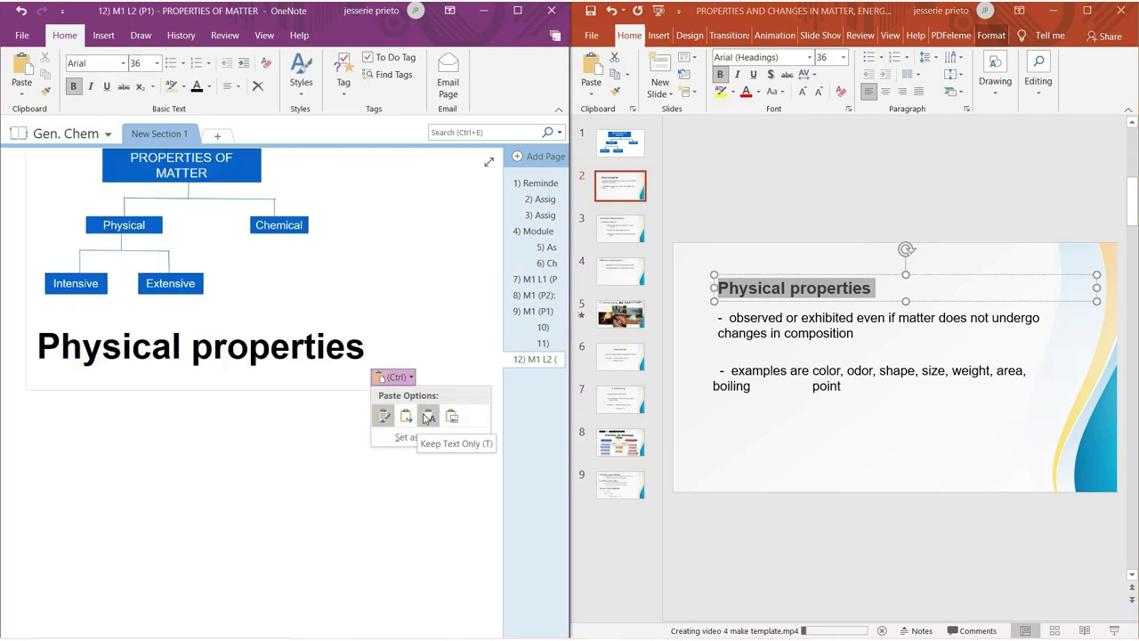
pyautogui.click(428, 418)
# - Copy the physical properties description from slide 2 and the classification points from slide 3 into the notes as text-only bullets
pyautogui.click(770, 343)
pyautogui.tripleClick(770, 343)
pyautogui.hotkey('ctrl', 'c')
pyautogui.click(89, 354)
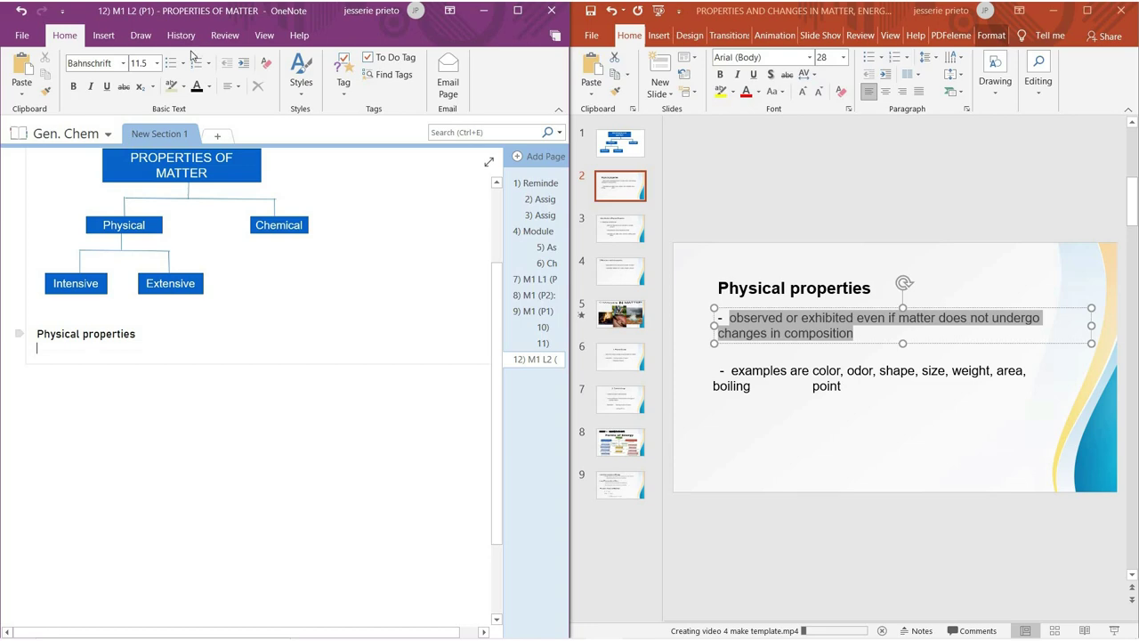
pyautogui.hotkey('ctrl', 'v')
pyautogui.press('ctrl')
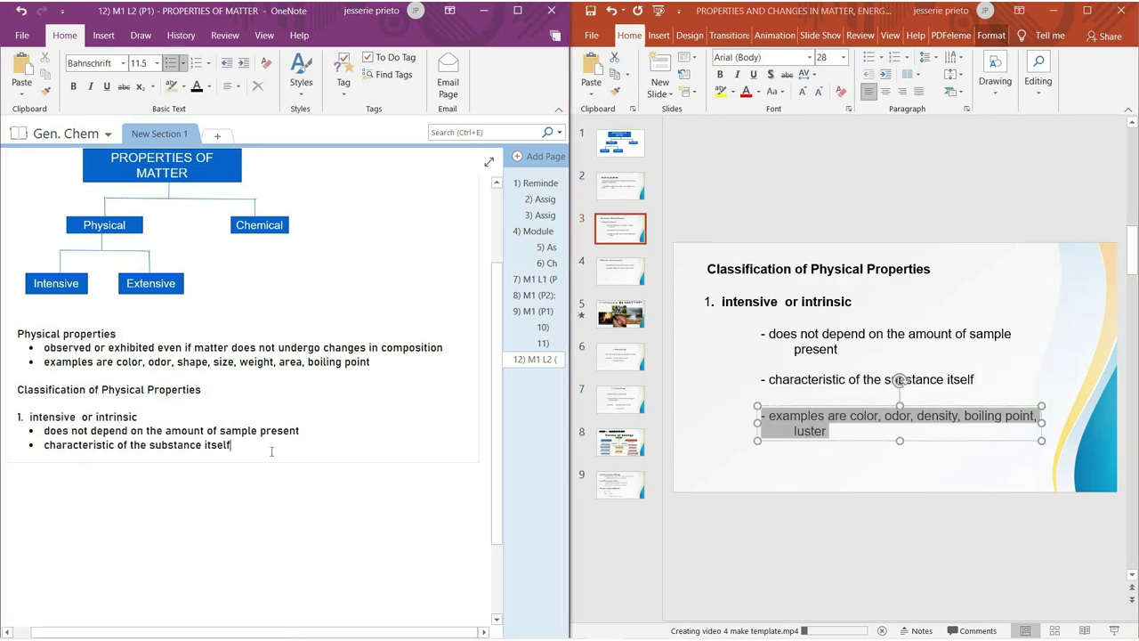
pyautogui.hotkey('ctrl', 'v')
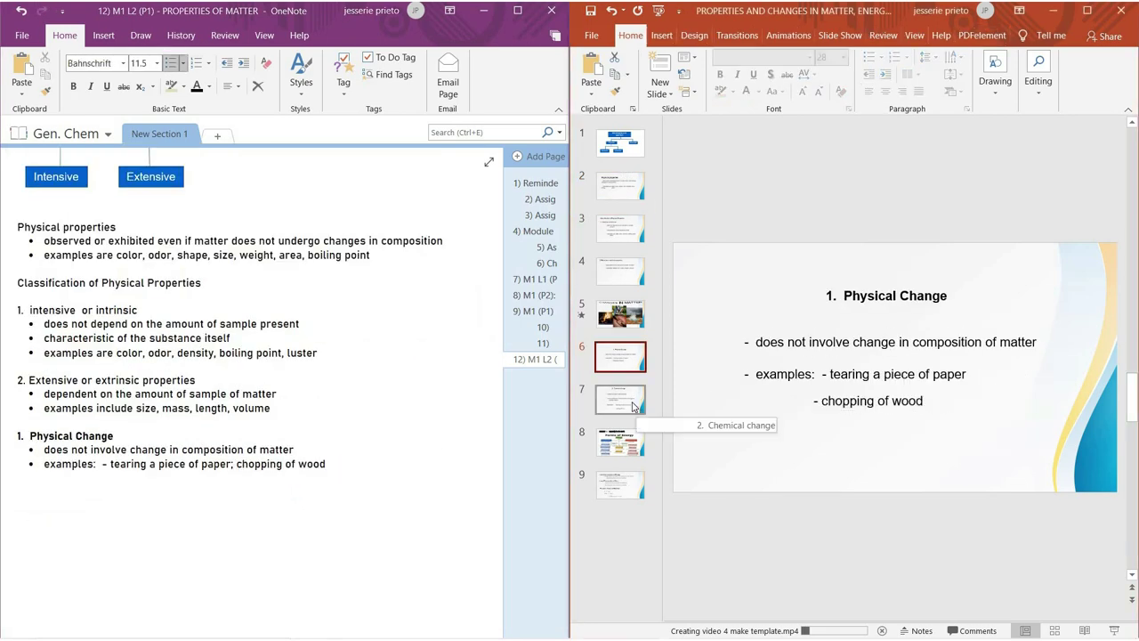
# - Add the Chemical change points from slide 7 and the "ENERGY - capacity to do work" line from slide 8, keeping text only
pyautogui.click(620, 399)
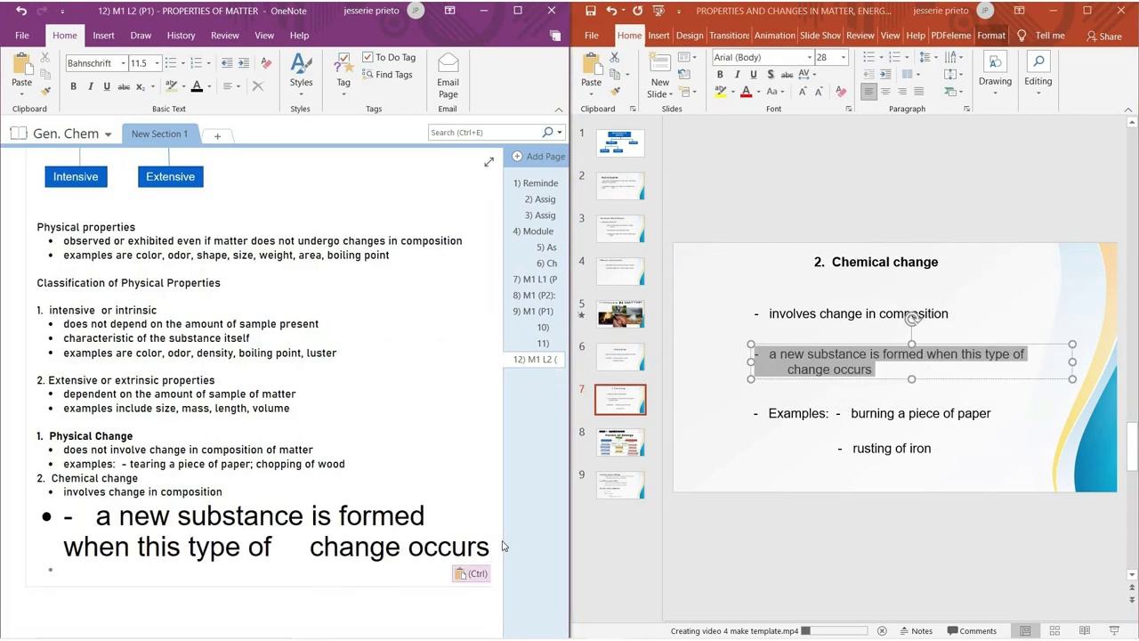
pyautogui.hotkey('ctrl', 't')
pyautogui.moveTo(312, 506); pyautogui.dragTo(292, 509)
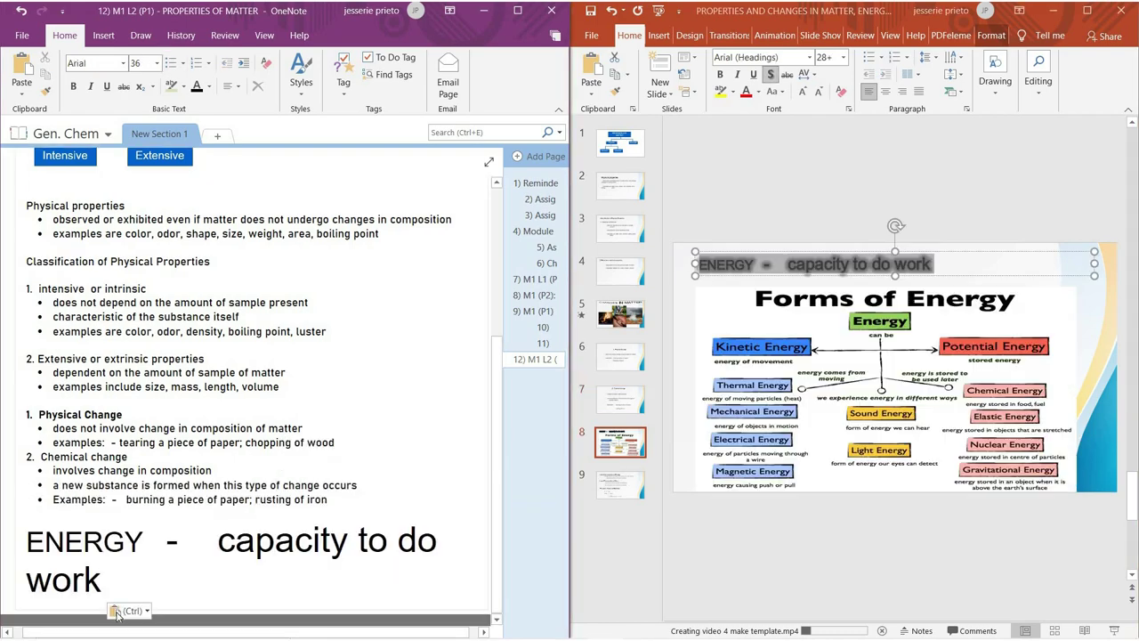
pyautogui.press('ctrl')
pyautogui.press('t')
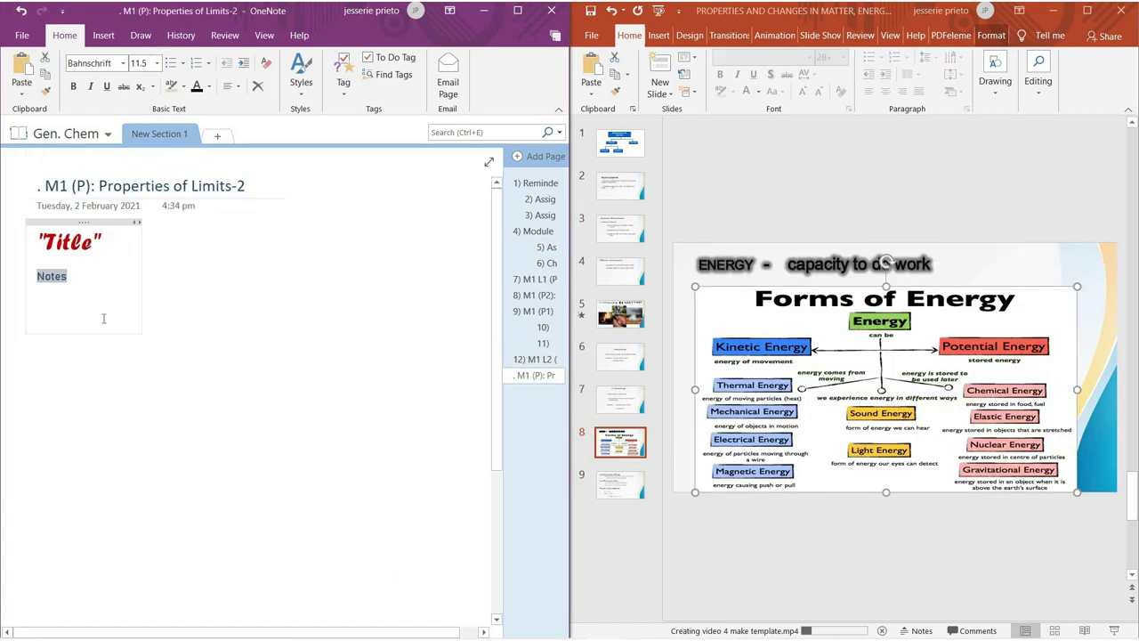
# - Paste the Forms of Energy picture onto the new page, shrink it to the page width, and reuse the previous page's title there
pyautogui.hotkey('ctrl', 'v')
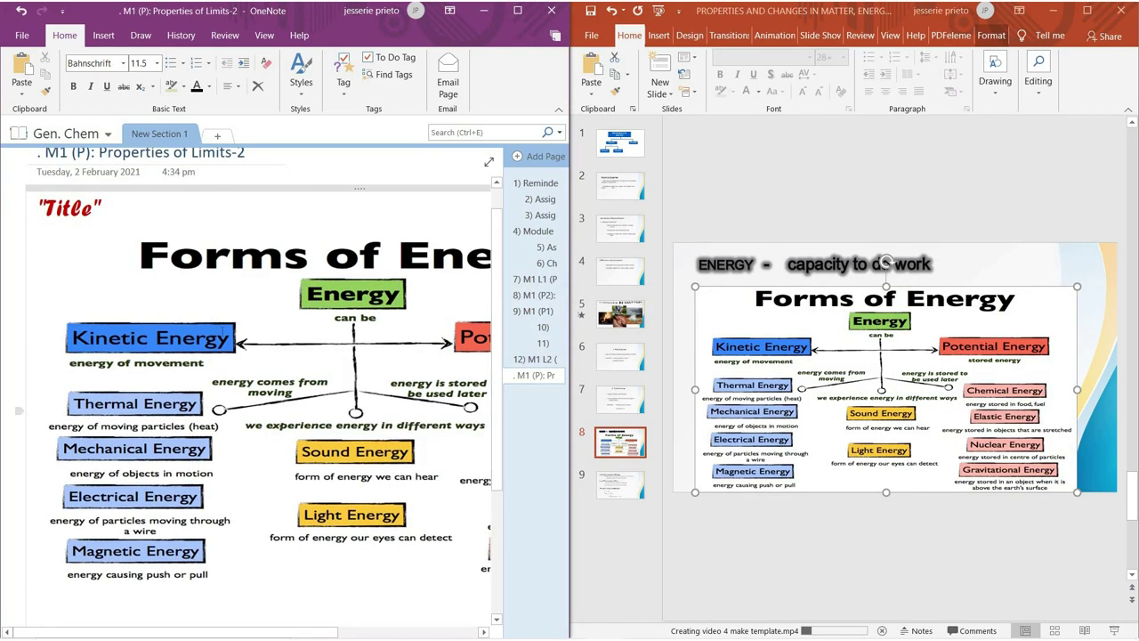
pyautogui.moveTo(485, 605); pyautogui.dragTo(442, 451)
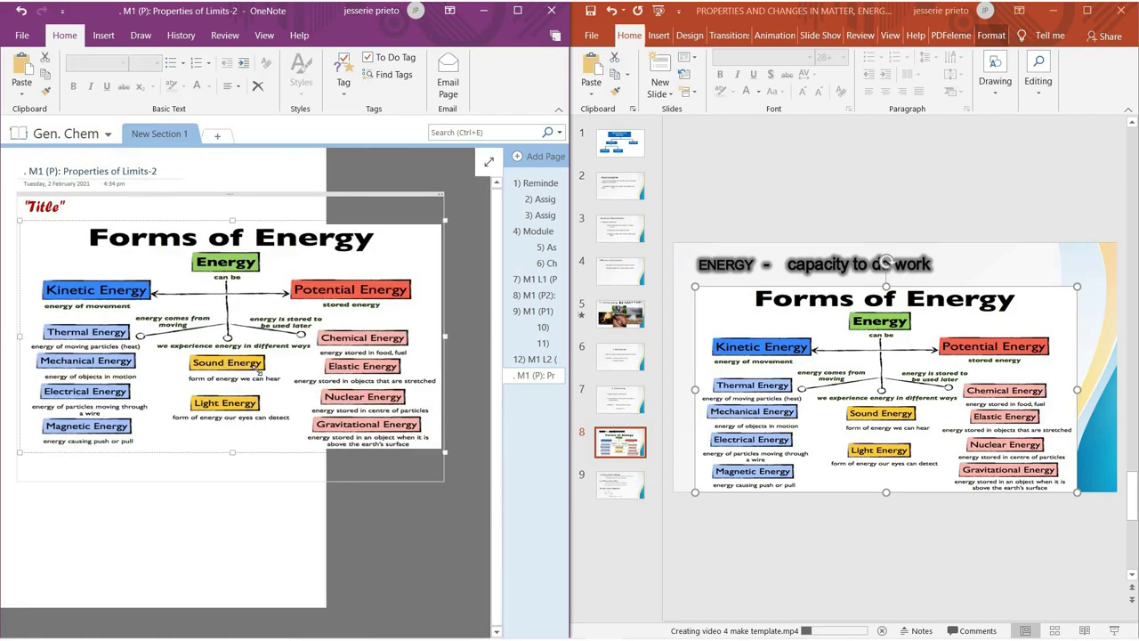
pyautogui.hotkey('ctrl', 'pageup')
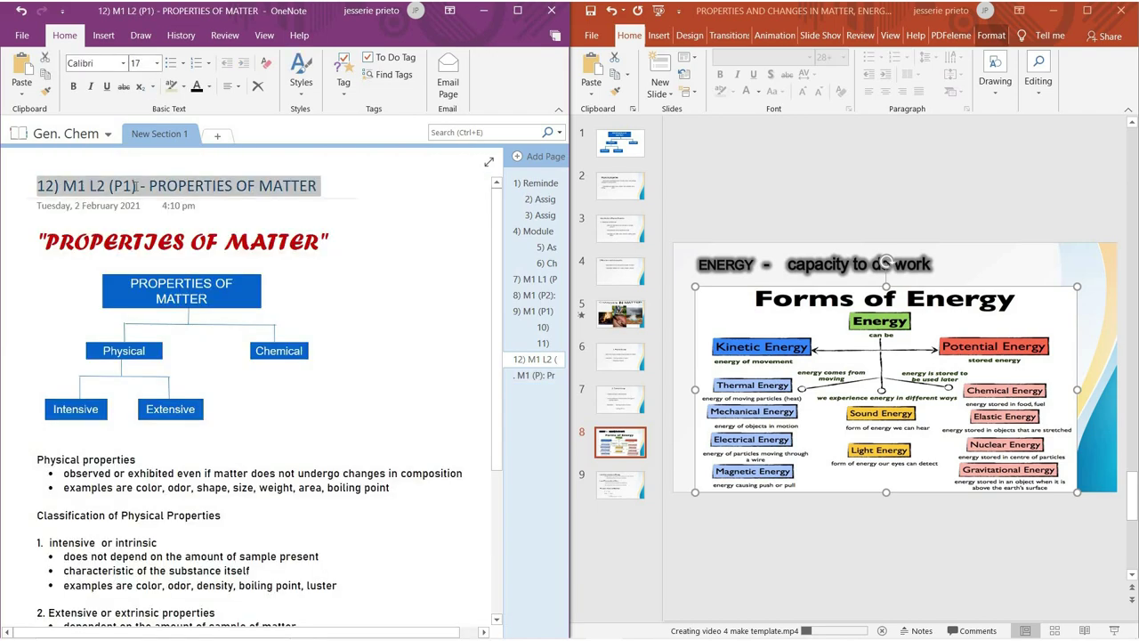
pyautogui.click(532, 378)
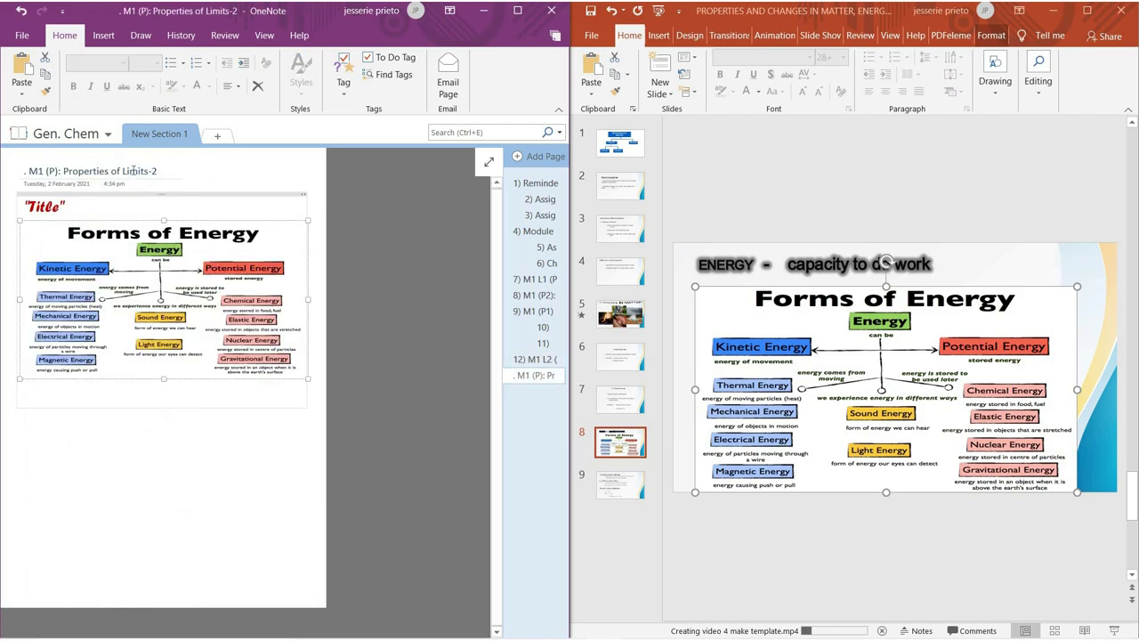
pyautogui.hotkey('ctrl', 'v')
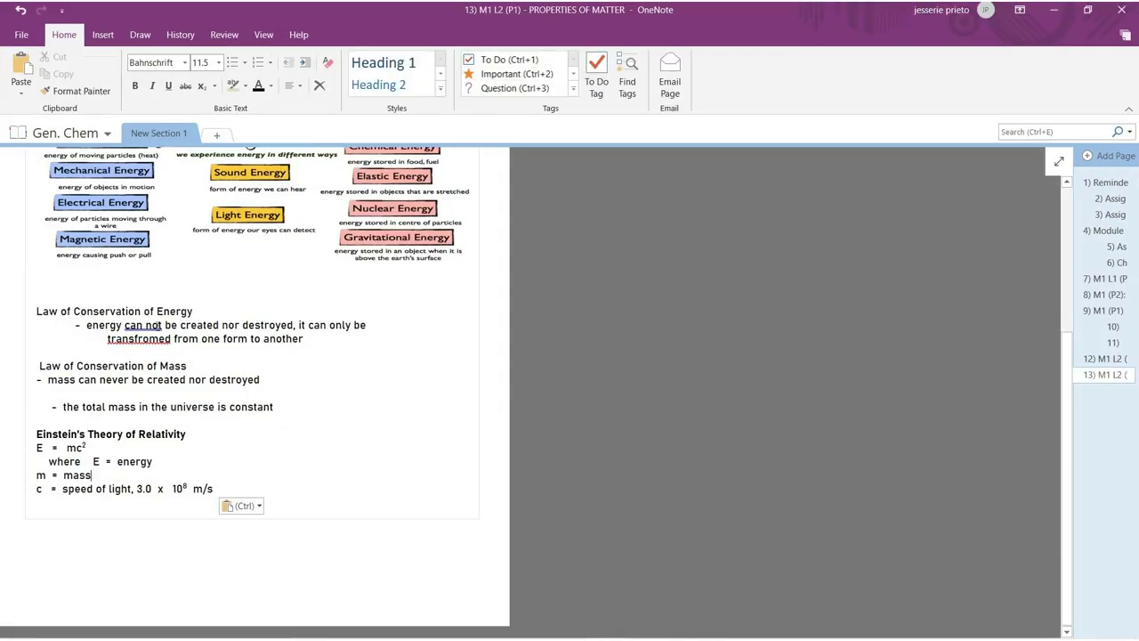
# - Return to page 12, PROPERTIES OF MATTER, and shift the diagram toward the page centre beneath the red title
pyautogui.scroll(3, 251, 392)
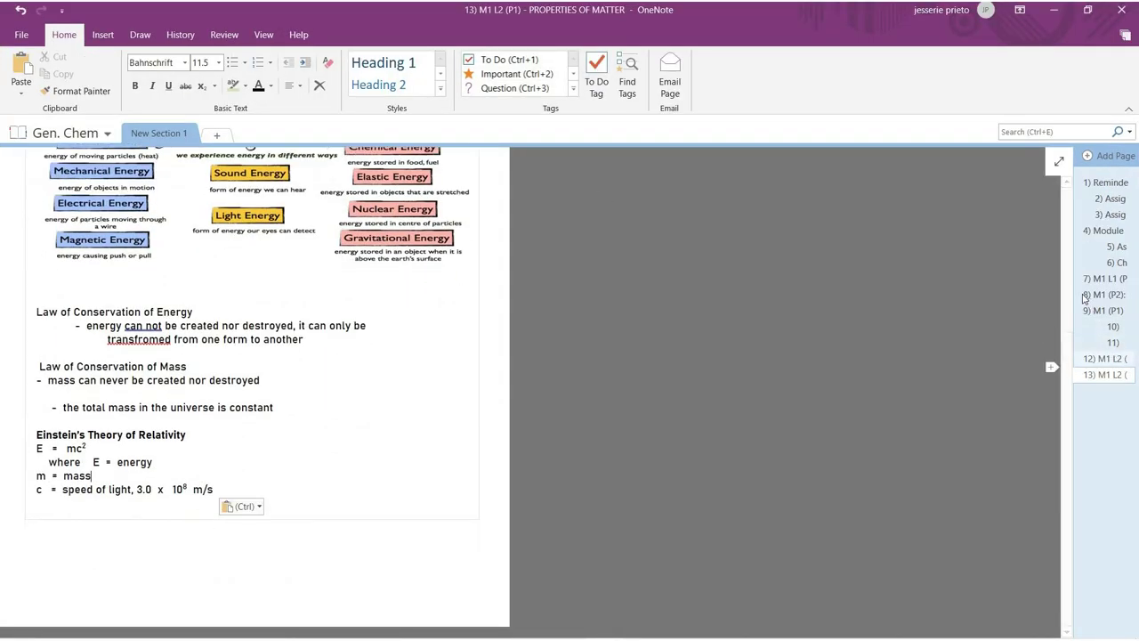
pyautogui.click(1123, 358)
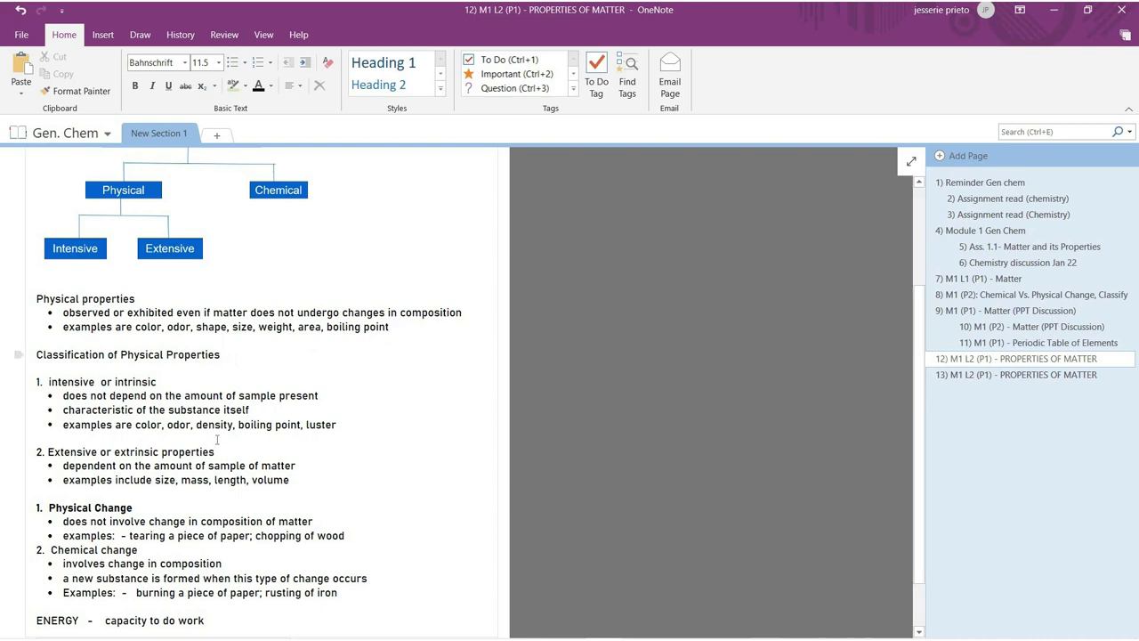
pyautogui.scroll(3, 437, 379)
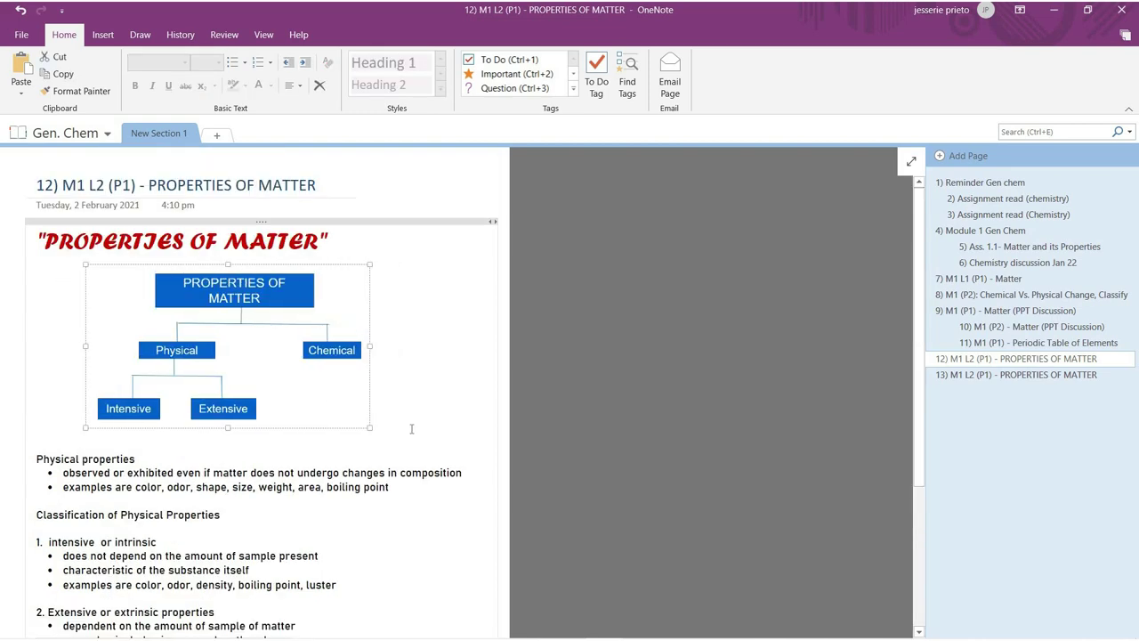
# - Format the "Physical properties" heading as size 16, bold, with a light red highlight
pyautogui.scroll(-2, 487, 460)
pyautogui.tripleClick(84, 353)
pyautogui.click(98, 310)
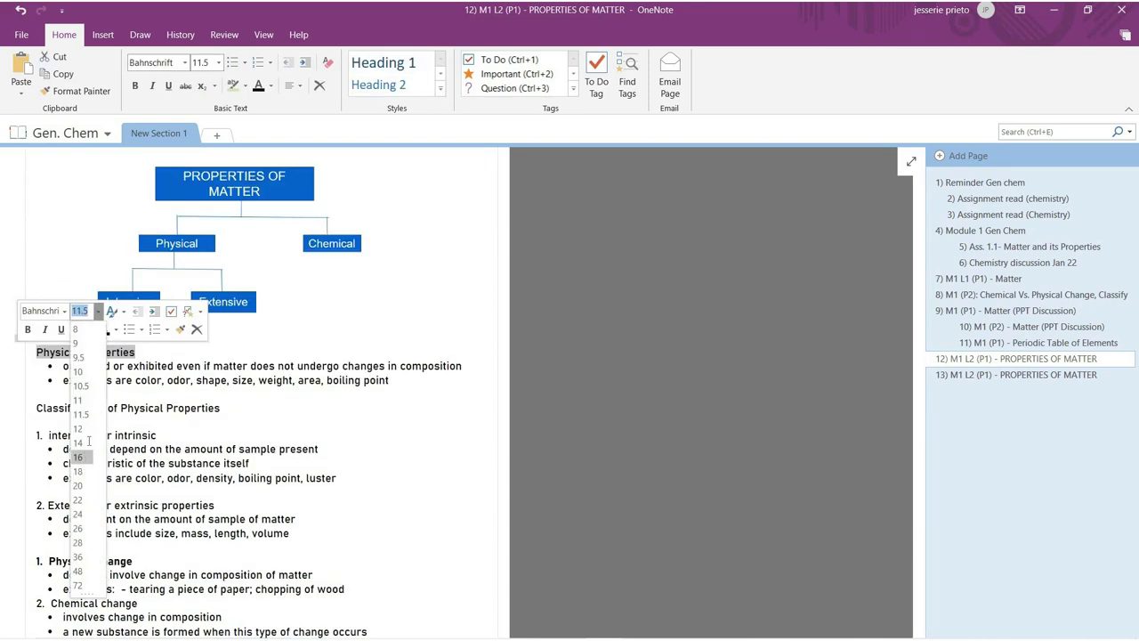
pyautogui.click(80, 457)
pyautogui.click(27, 329)
pyautogui.click(90, 330)
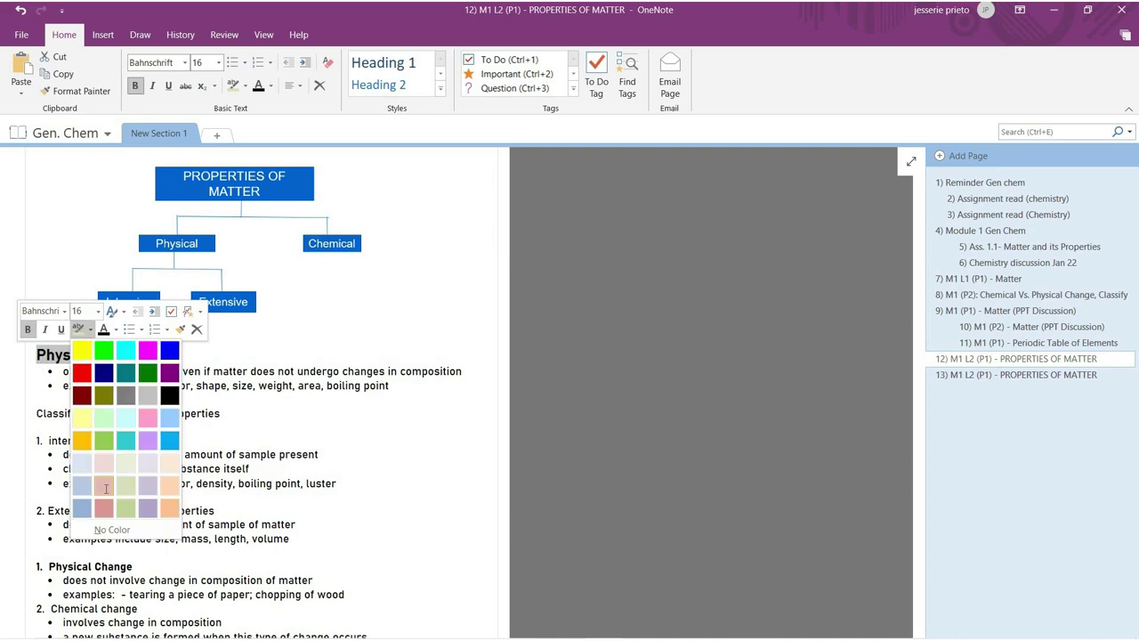
pyautogui.click(104, 486)
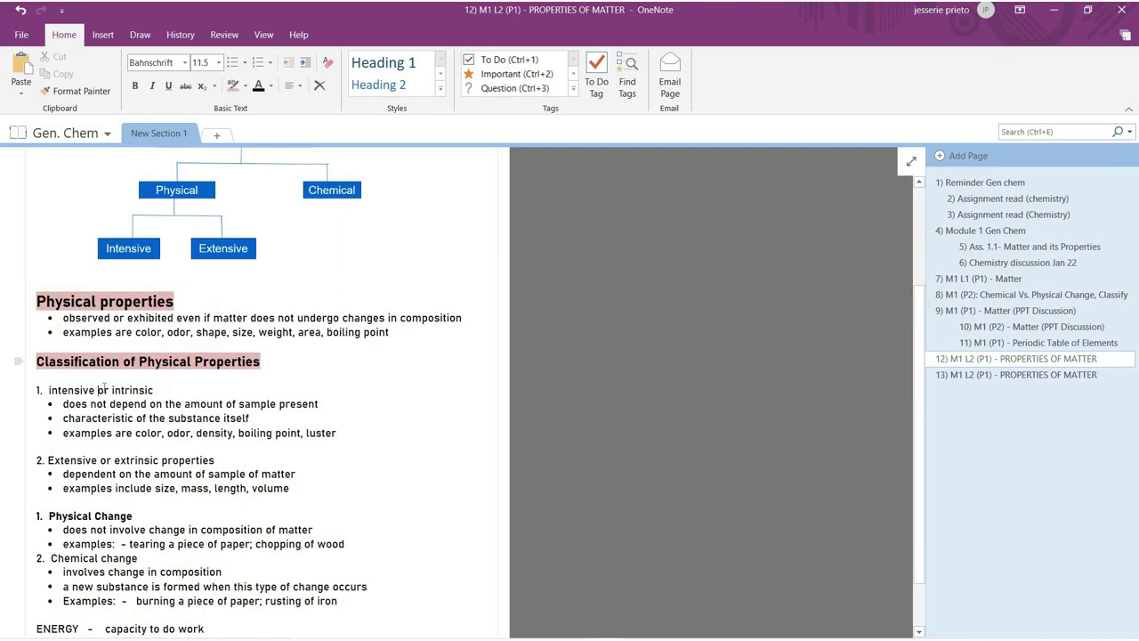
# - Highlight the bold "1. Intensive or intrinsic" subheading in yellow
pyautogui.click(90, 362)
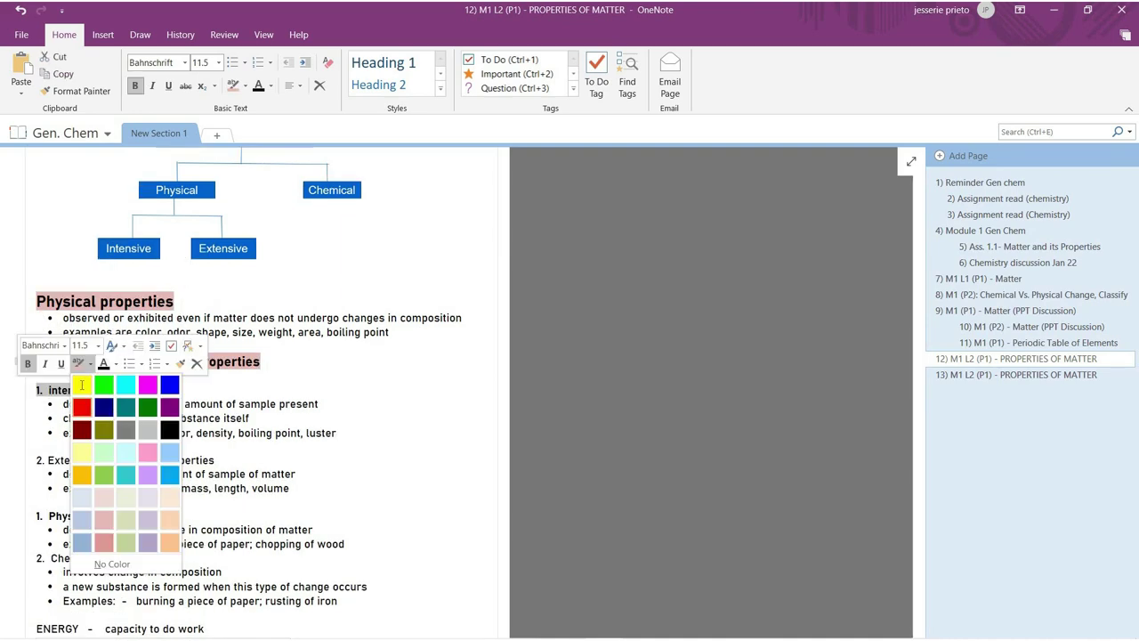
pyautogui.click(83, 375)
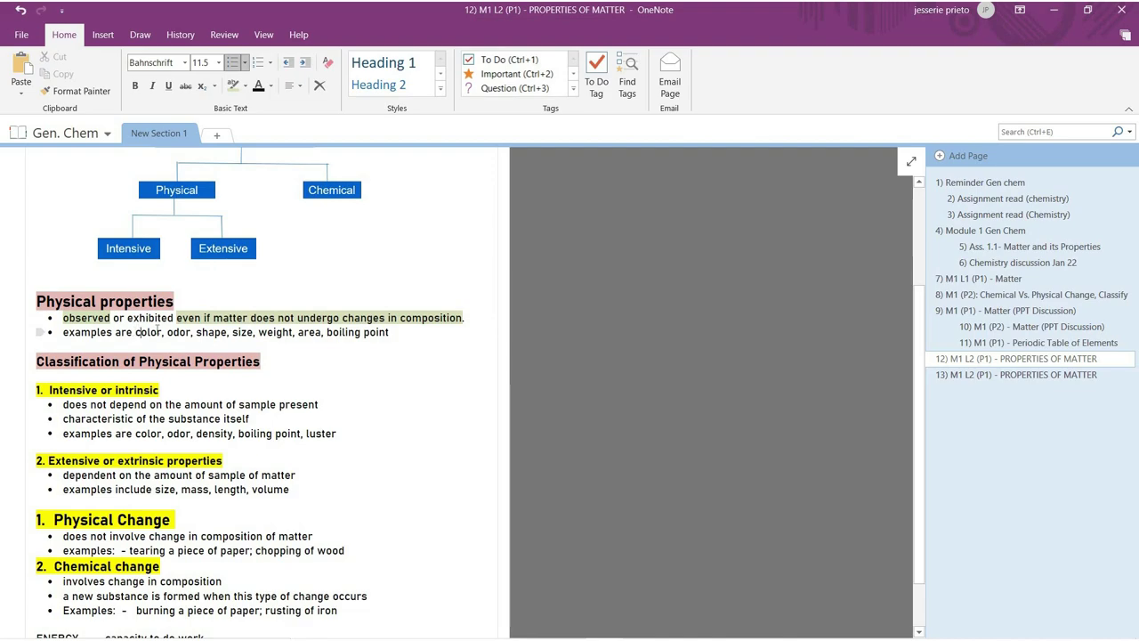
pyautogui.click(457, 263)
pyautogui.click(516, 465)
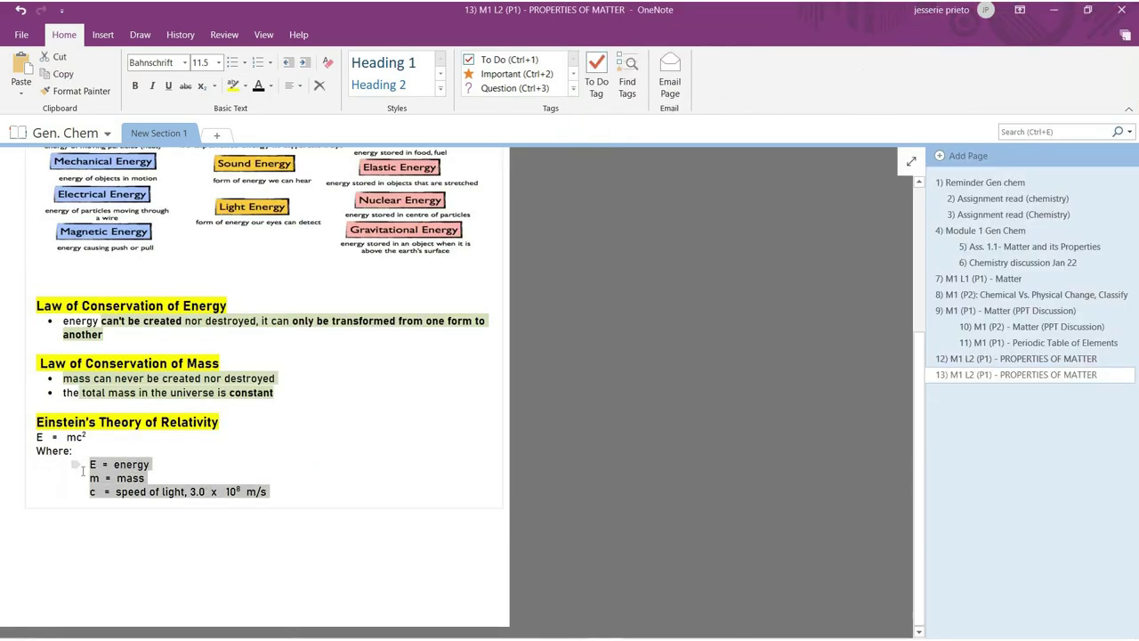
# - Format the E = mc² formula on page 13 as bold, size 14, with a light green highlight, and return to page 12
pyautogui.rightClick(53, 437)
pyautogui.hotkey('ctrl', 'b')
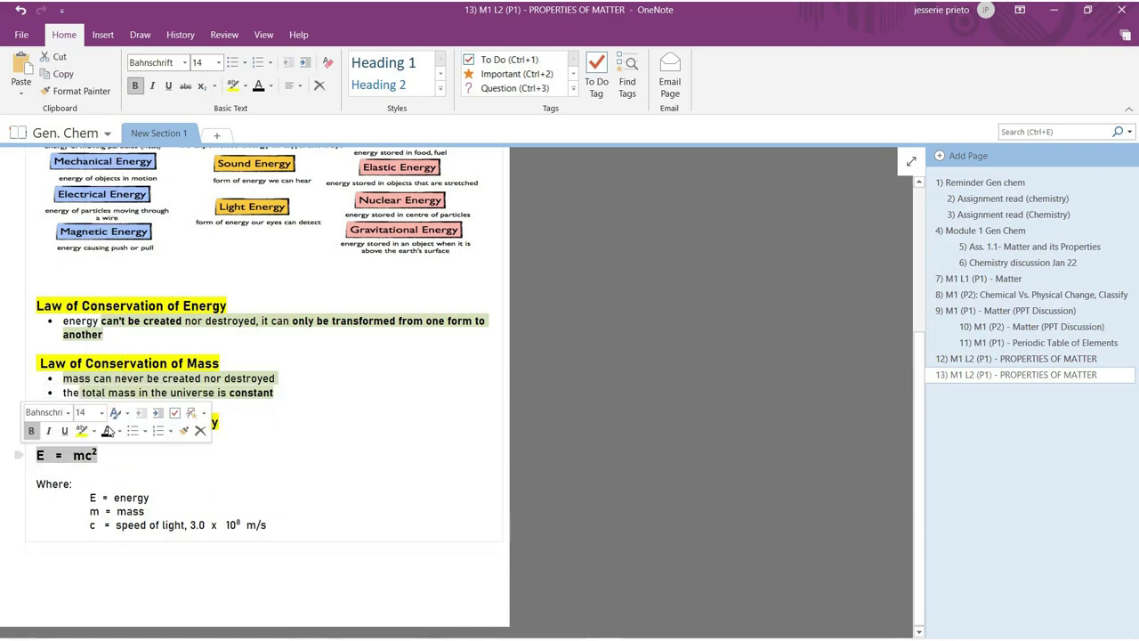
pyautogui.scroll(5, 278, 234)
pyautogui.scroll(-5, 451, 362)
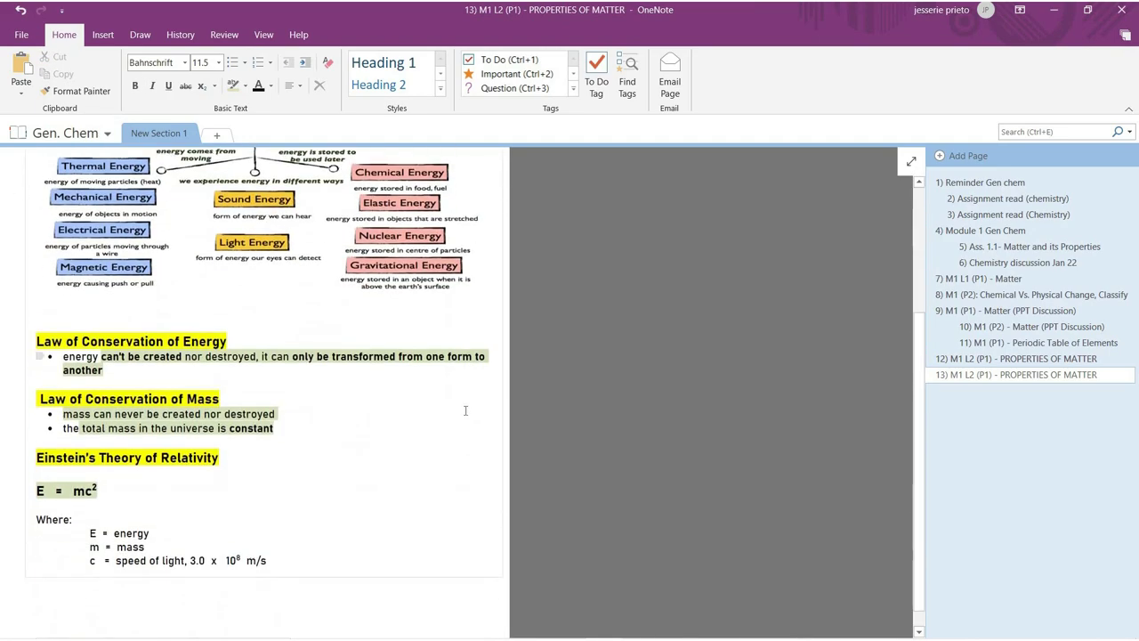
pyautogui.click(899, 358)
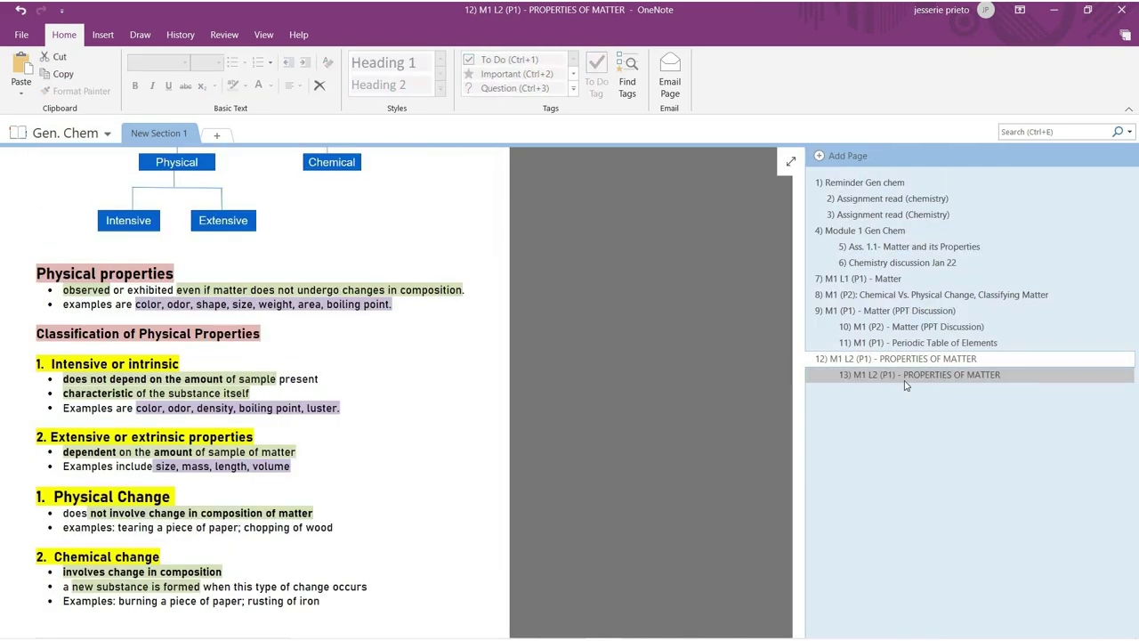
# - Collapse the subpages under pages 12, 9, 4 and 1 in the page list, and expand the page 12 group again
pyautogui.click(876, 375)
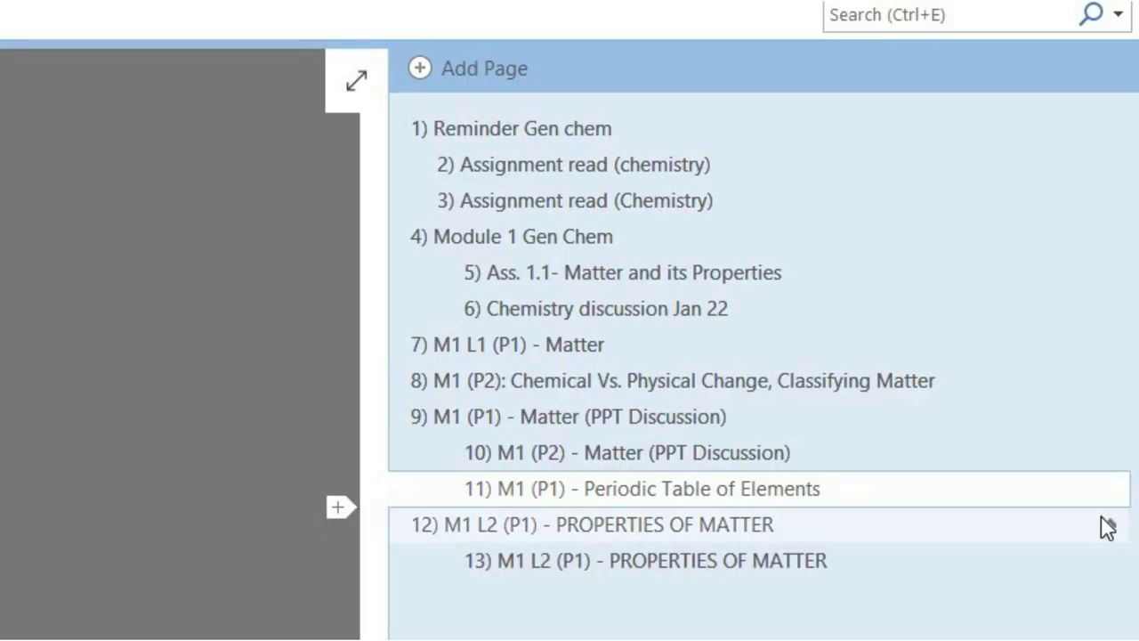
pyautogui.click(1111, 526)
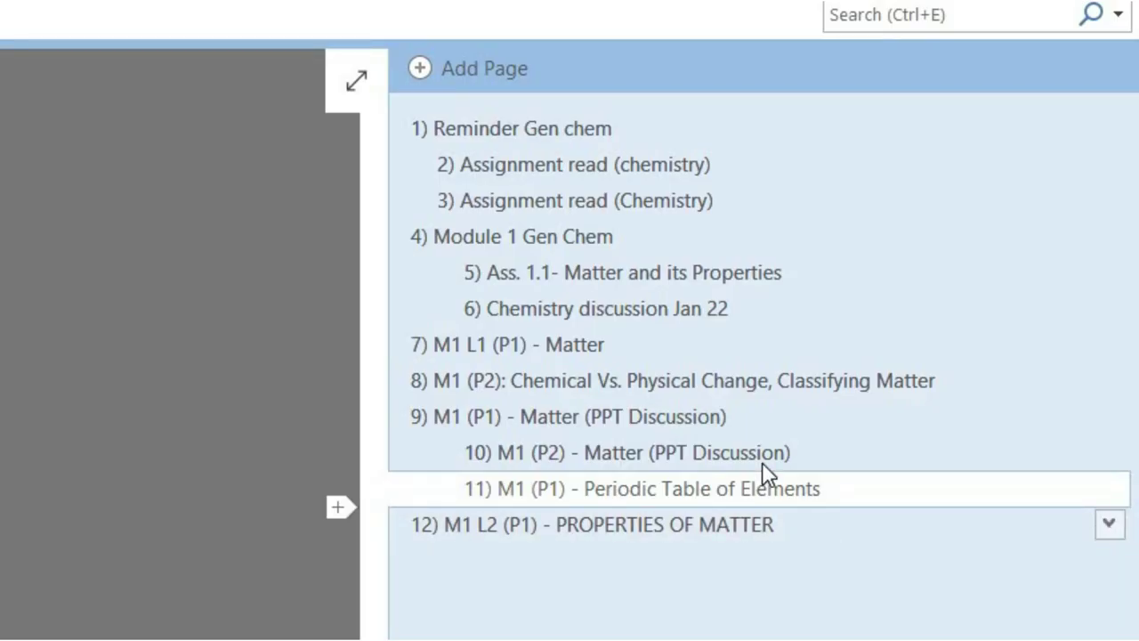
pyautogui.click(1110, 418)
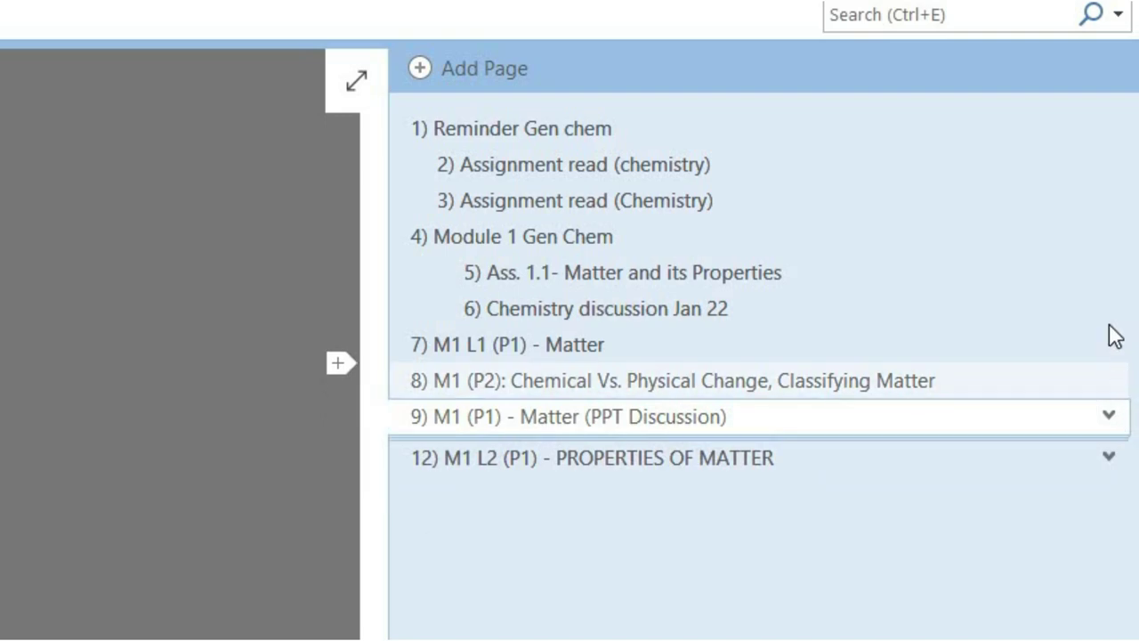
pyautogui.click(1109, 240)
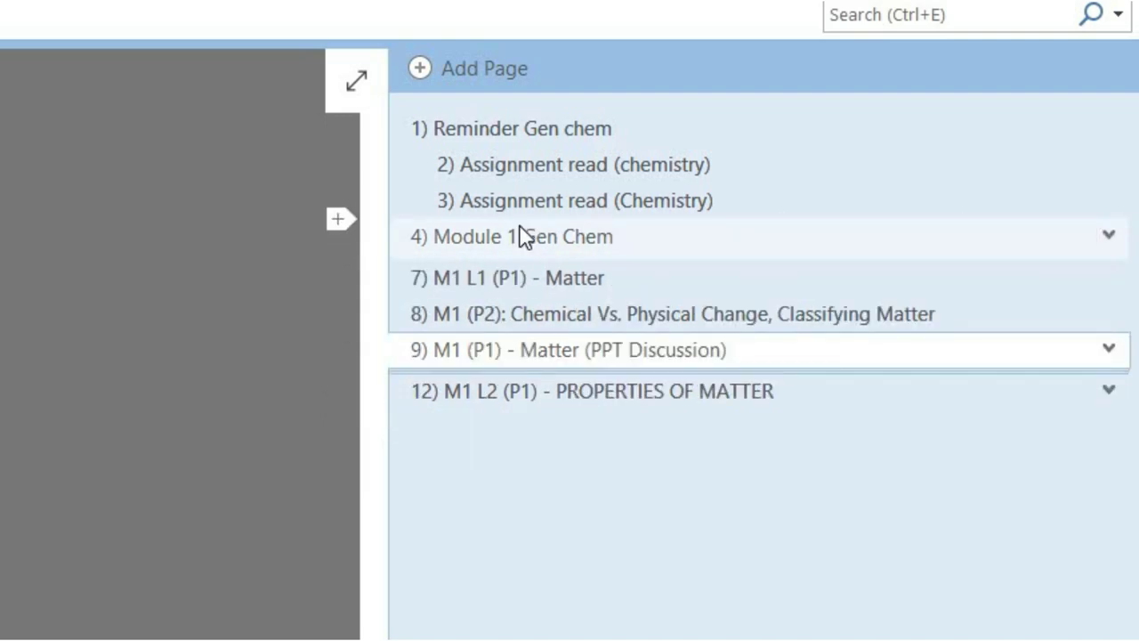
pyautogui.click(1109, 131)
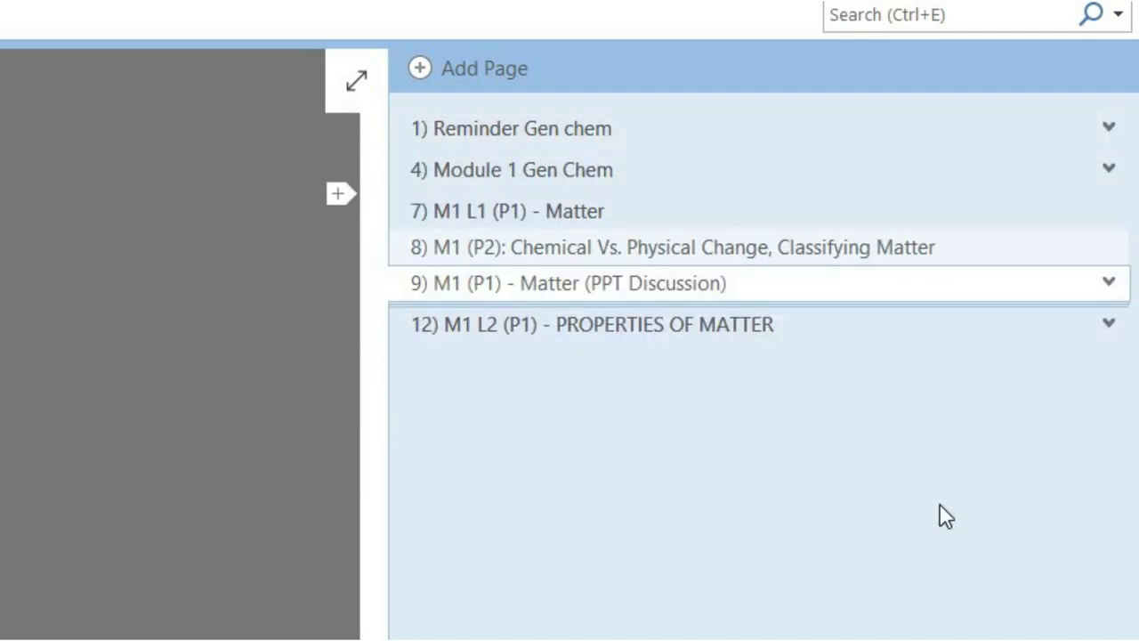
pyautogui.click(1109, 322)
pyautogui.scroll(5, 781, 285)
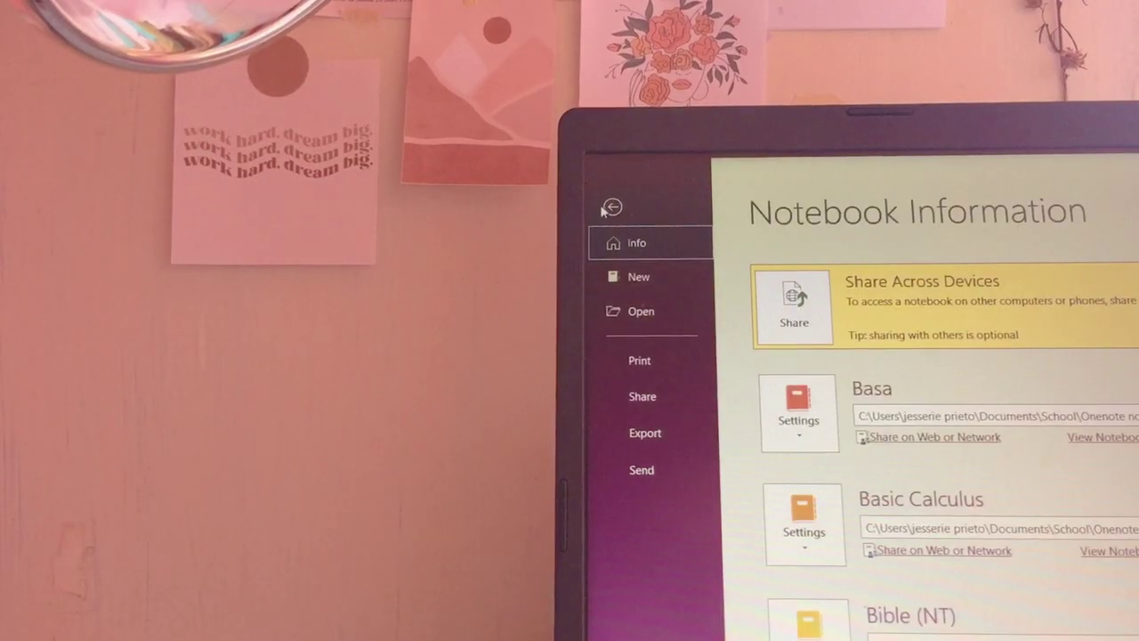
# - Print only page 9 of the notes, one copy, on the Canon G1010 series printer
pyautogui.click(656, 368)
pyautogui.click(794, 285)
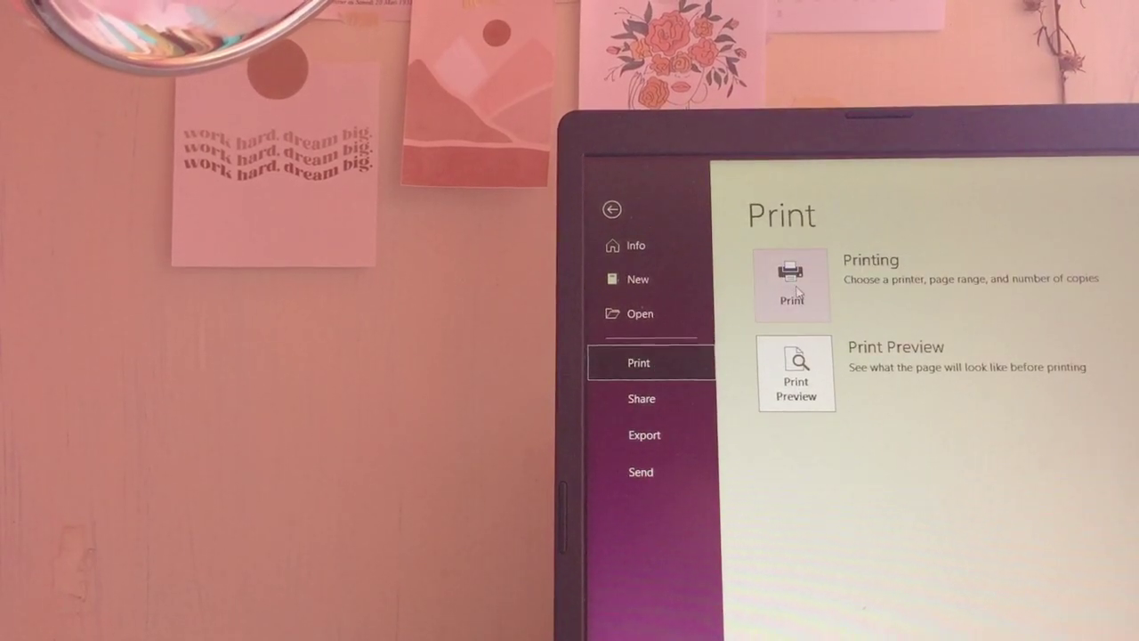
pyautogui.click(787, 636)
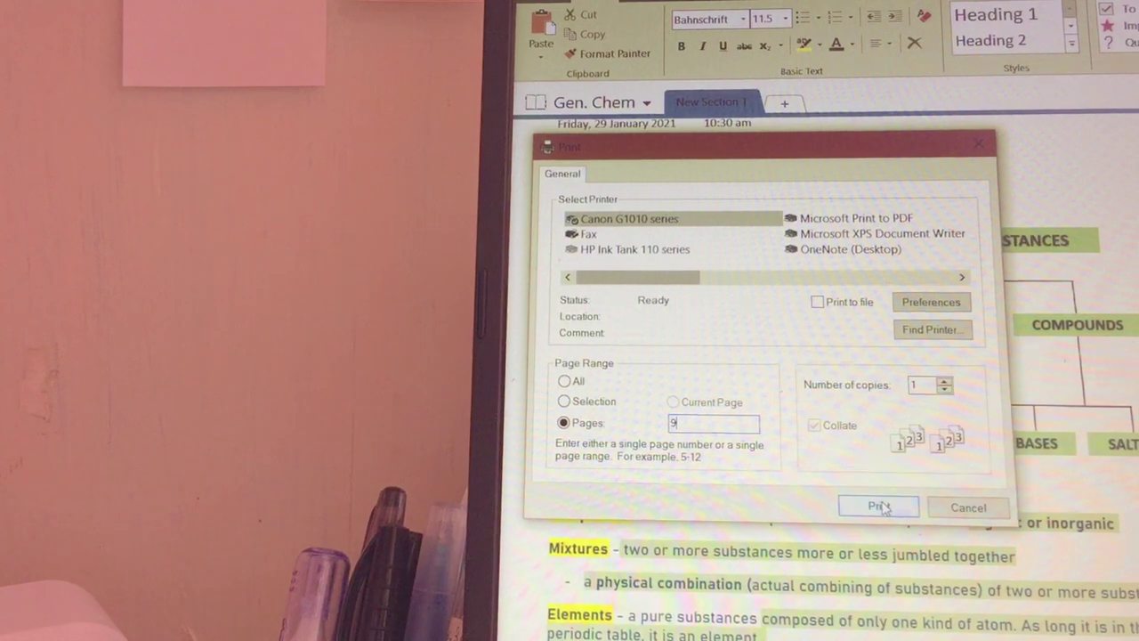
pyautogui.write('9')
pyautogui.click(879, 506)
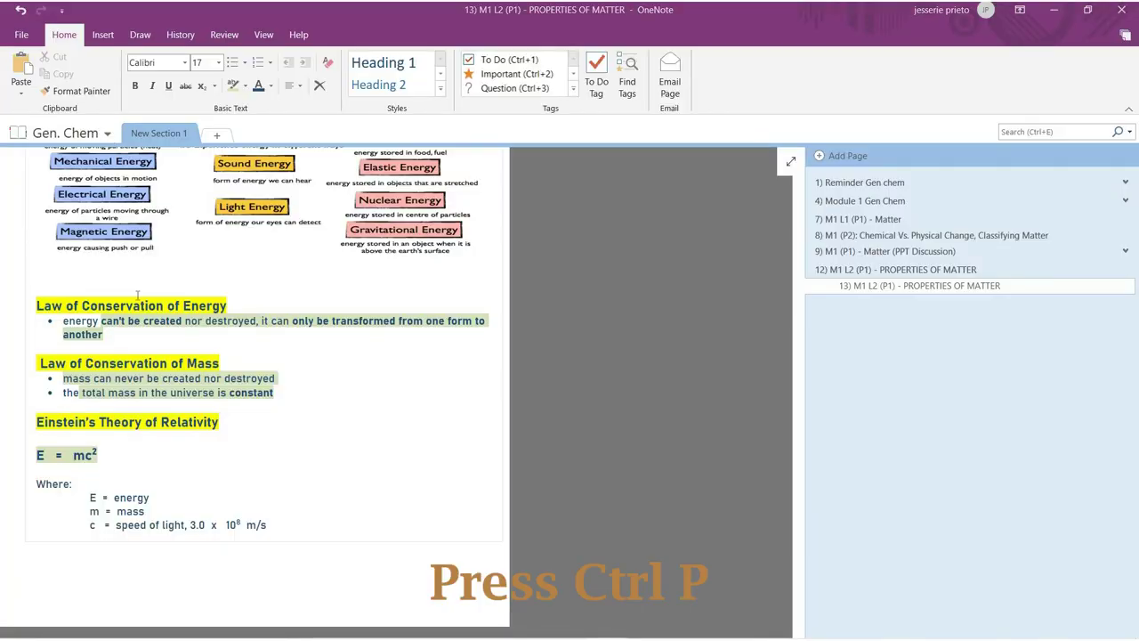
# - Open the Print dialog for the PROPERTIES OF MATTER notes
pyautogui.hotkey('ctrl', 'p')
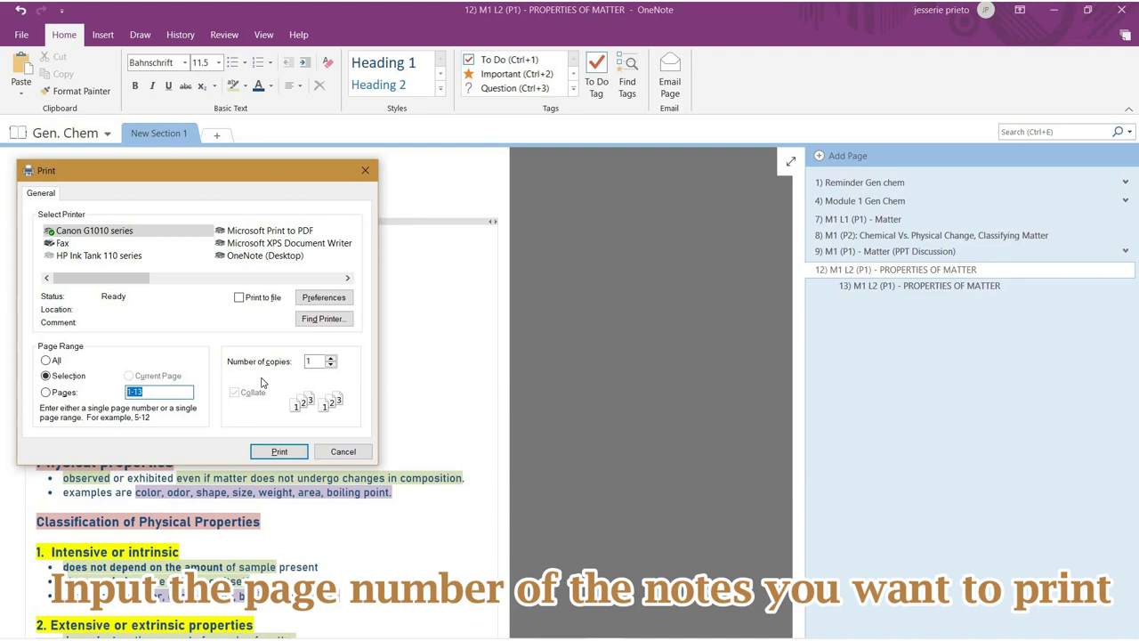